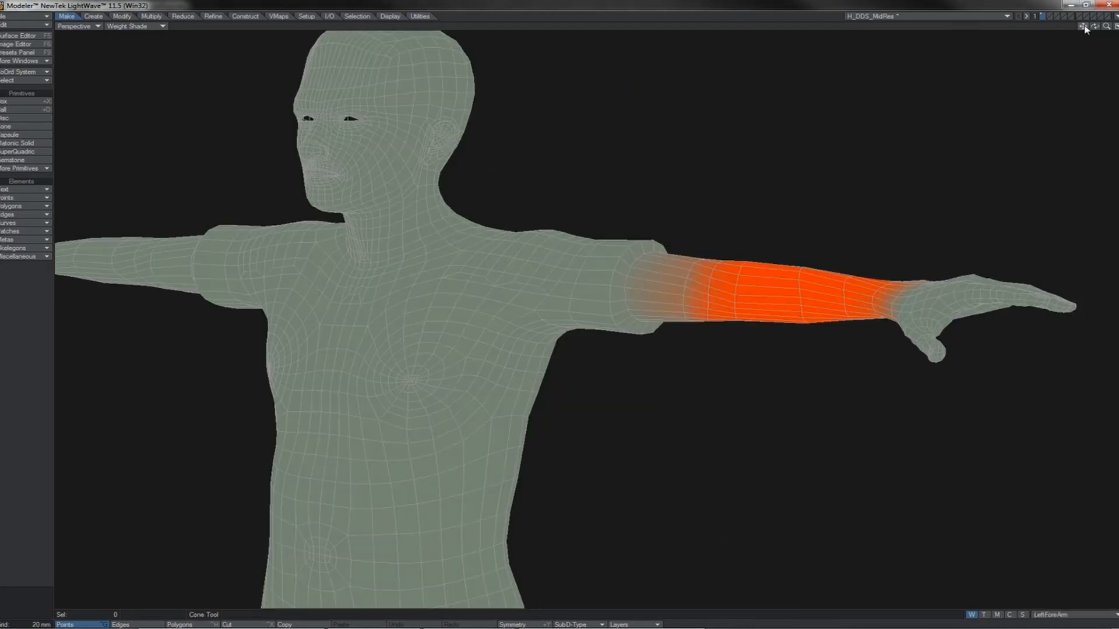
Select the ring of points at the elbow end of the left forearm's weight map.
{"action": "mouse_move", "coordinate": [722, 265]}
{"action": "left_mouse_down", "text": "alt"}
{"action": "mouse_move", "coordinate": [750, 284]}
{"action": "mouse_move", "coordinate": [737, 337]}
{"action": "left_mouse_up", "text": "alt"}
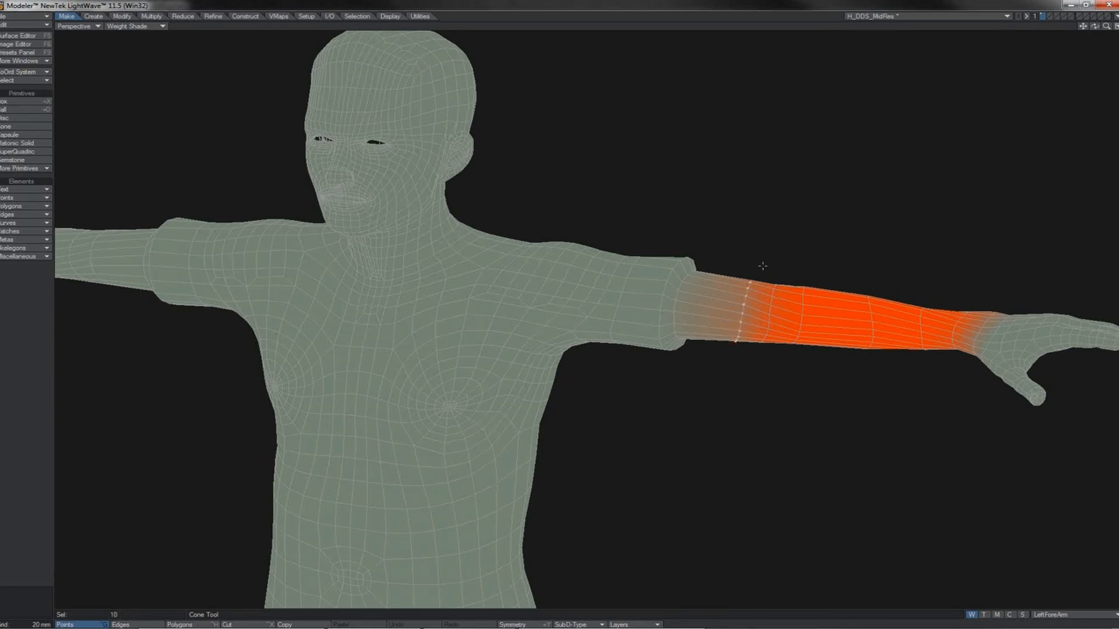
{"action": "left_click", "coordinate": [908, 27]}
{"action": "mouse_move", "coordinate": [742, 314]}
{"action": "left_mouse_down"}
{"action": "mouse_move", "coordinate": [744, 304]}
{"action": "mouse_move", "coordinate": [736, 340]}
{"action": "left_mouse_up"}
{"action": "key", "text": "ctrl+h"}
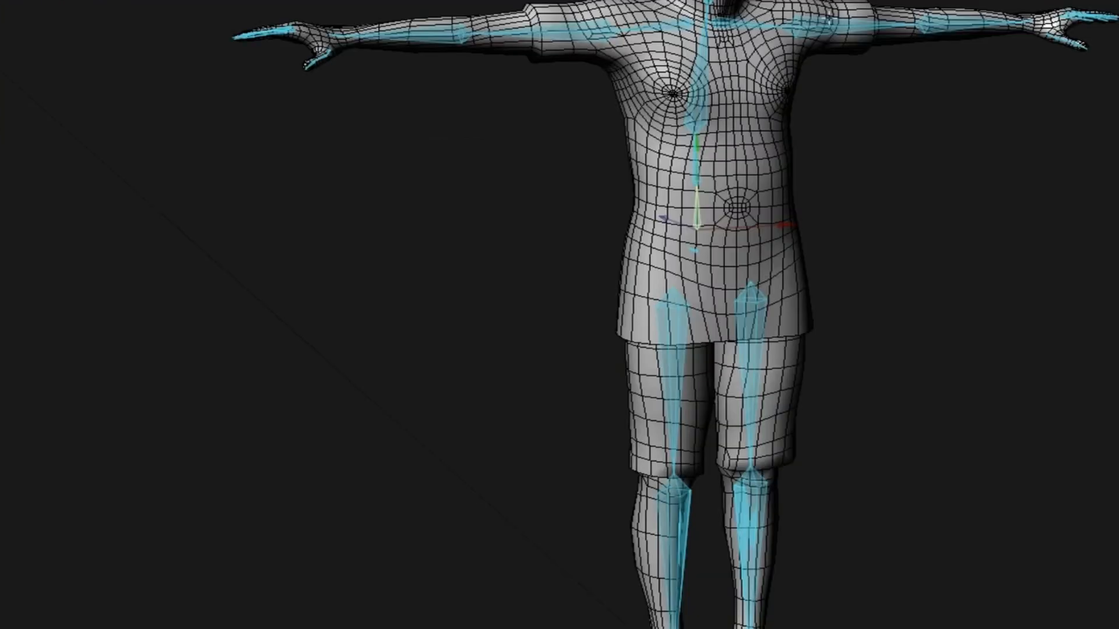
Bend the left forearm bone to about 54° pitch and set the bones' falloff type to Inverse Distance ^8.
{"action": "key", "text": "p"}
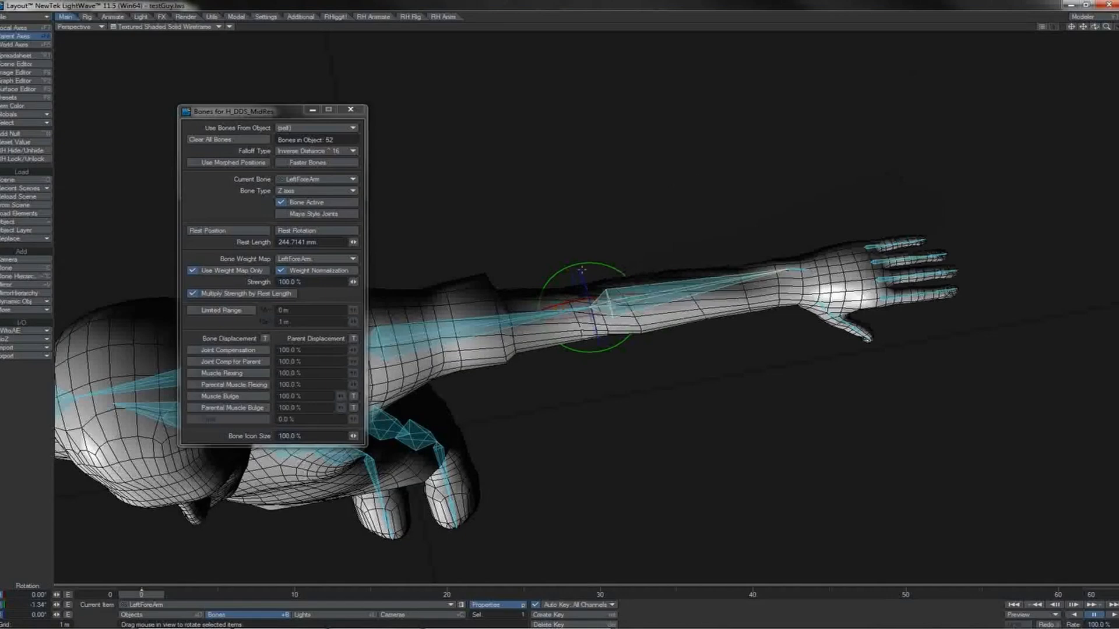
{"action": "left_click_drag", "start_coordinate": [596, 262], "coordinate": [601, 405]}
{"action": "left_click", "coordinate": [292, 151]}
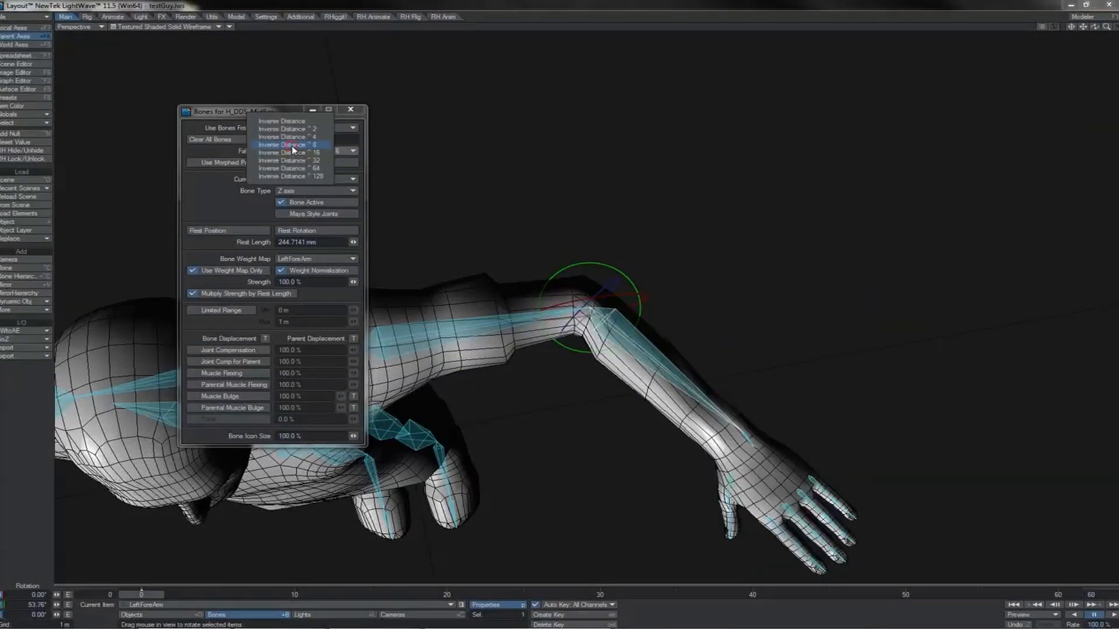
{"action": "left_click", "coordinate": [292, 147]}
{"action": "left_click", "coordinate": [294, 150]}
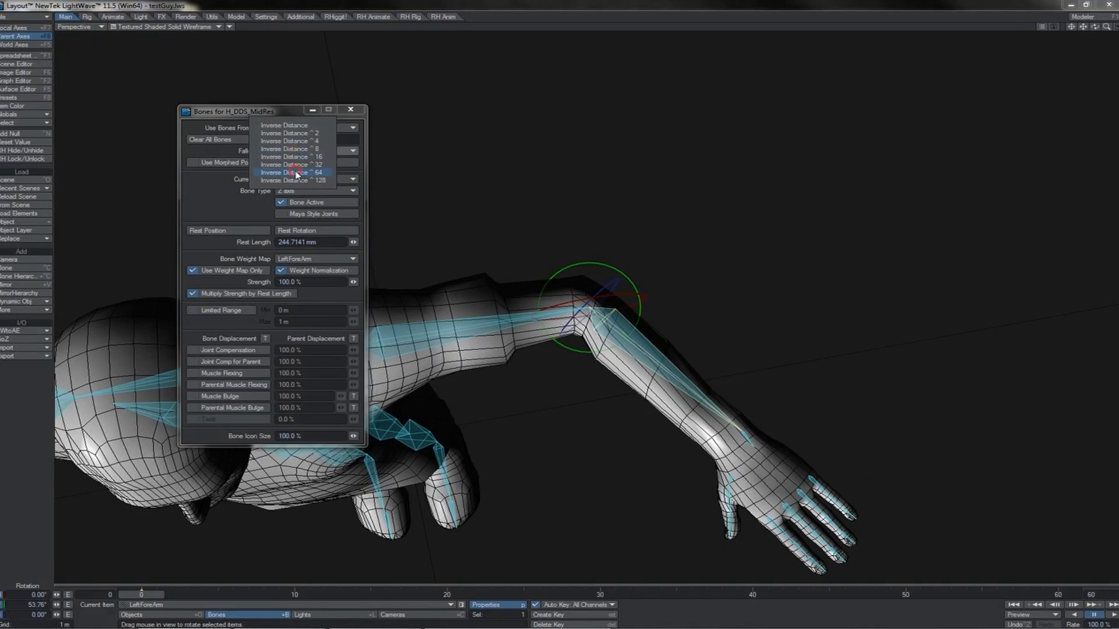
{"action": "left_click", "coordinate": [296, 173]}
{"action": "left_click", "coordinate": [298, 151]}
{"action": "left_click", "coordinate": [304, 129]}
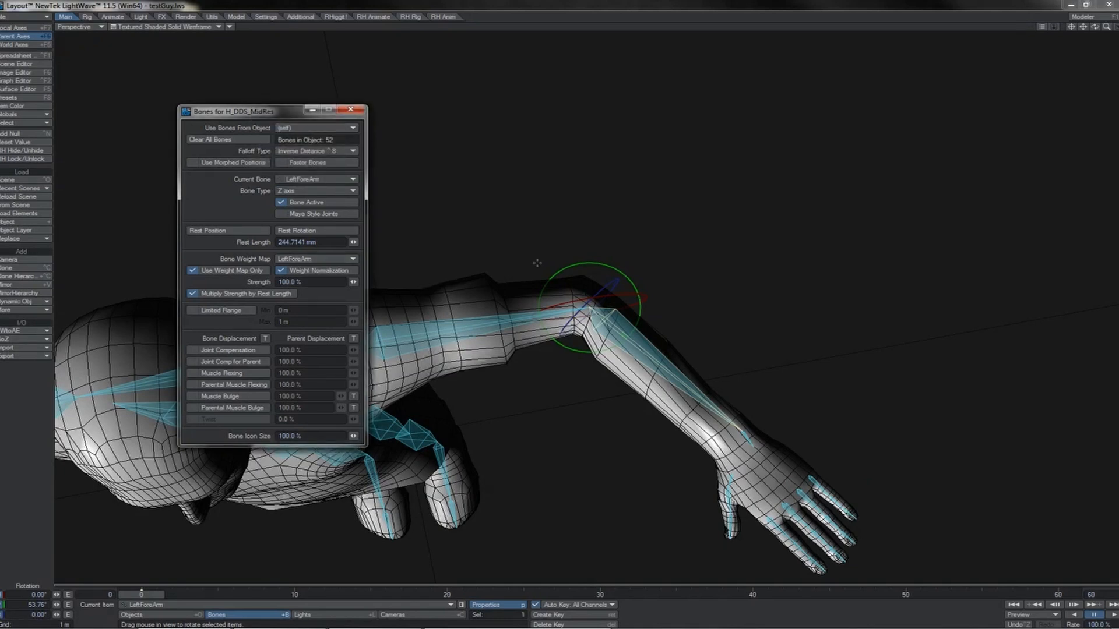
Adjust the left forearm bend to about 57° pitch, and enable Joint Compensation and Joint Compensation for Parent on the bone.
{"action": "left_click_drag", "start_coordinate": [562, 267], "coordinate": [563, 297]}
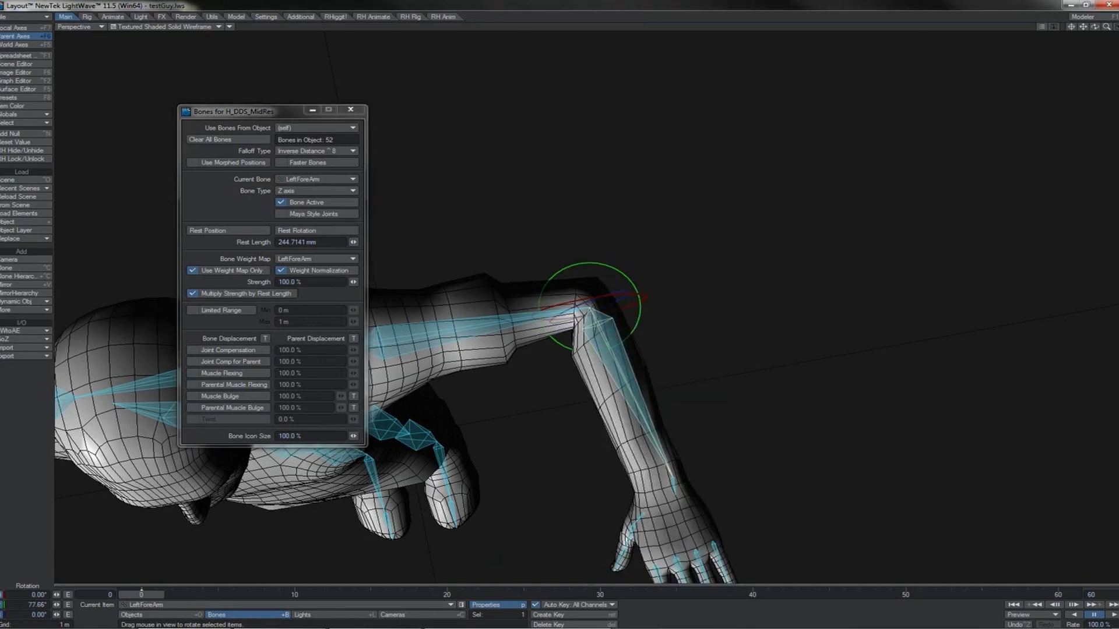
{"action": "left_click_drag", "start_coordinate": [563, 298], "coordinate": [563, 271]}
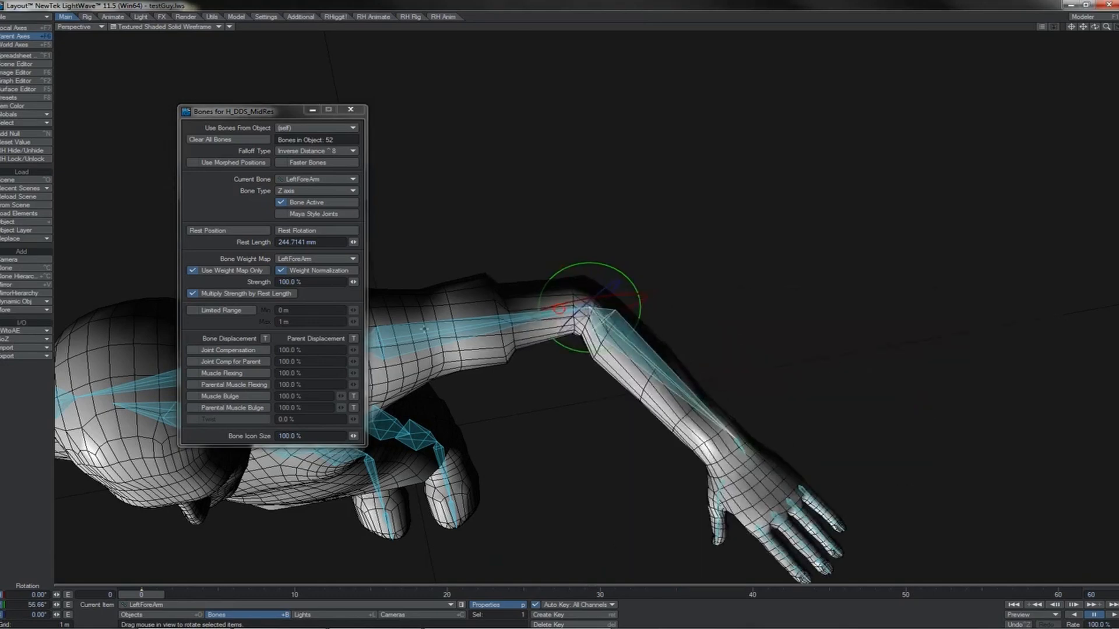
{"action": "left_click", "coordinate": [247, 350]}
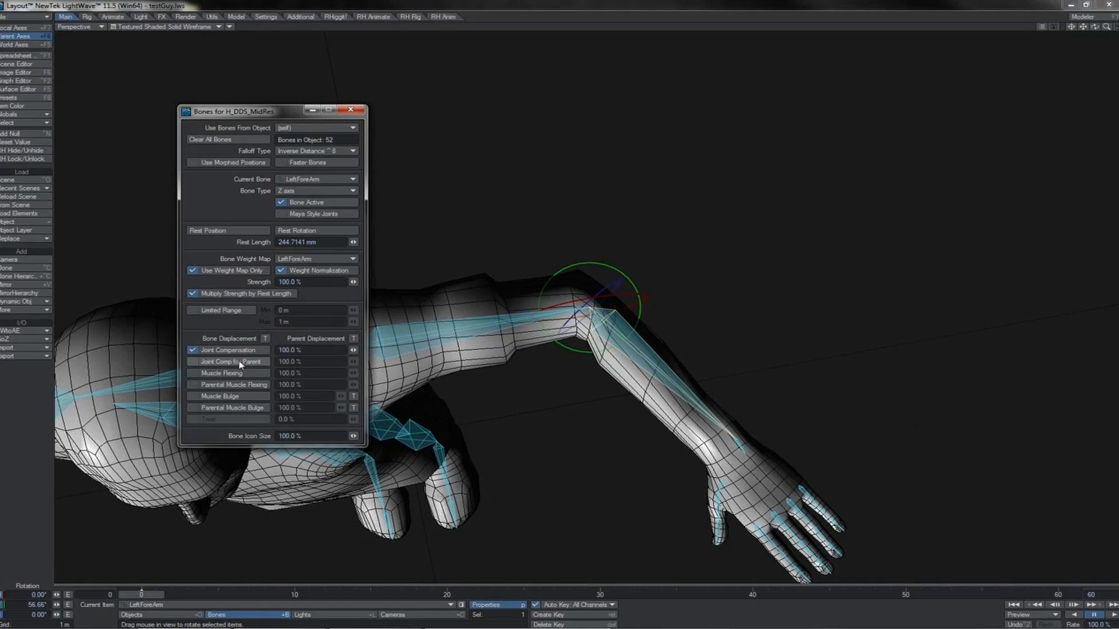
{"action": "left_click", "coordinate": [241, 363]}
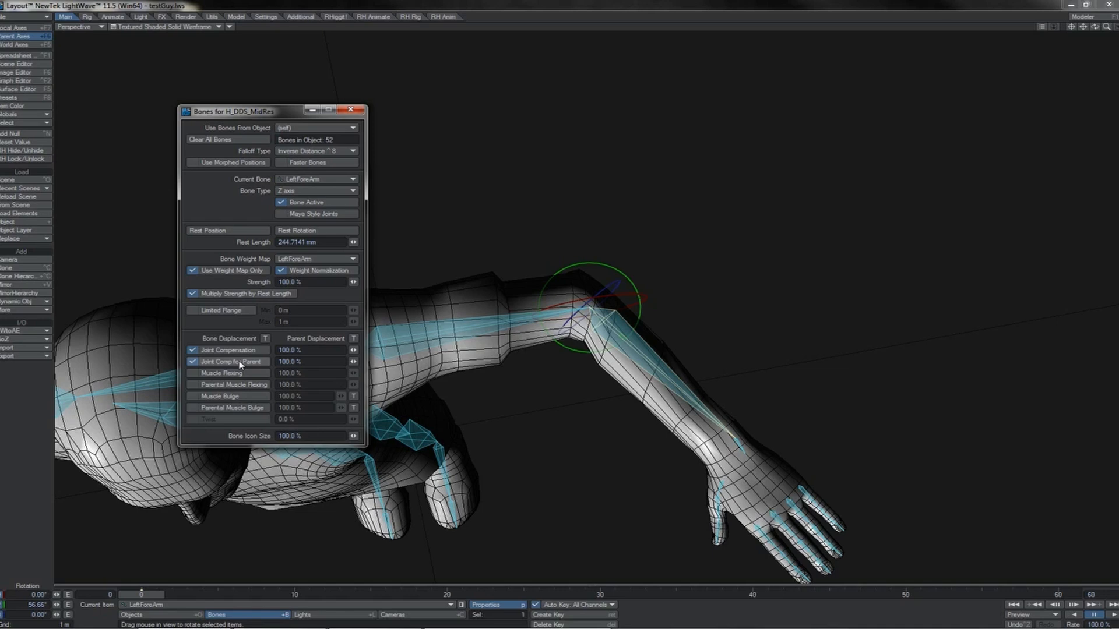
{"action": "left_click", "coordinate": [335, 262]}
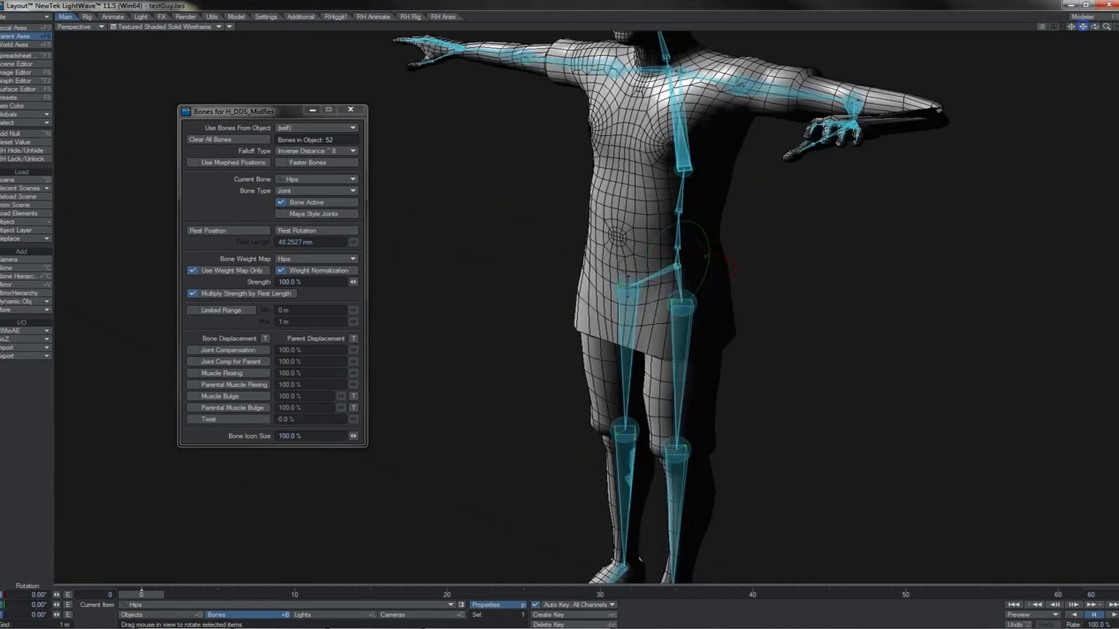
Select the left hand bone of the joint-based skeleton and examine its bone weight map choices.
{"action": "left_click_drag", "start_coordinate": [1083, 26], "coordinate": [1078, 201]}
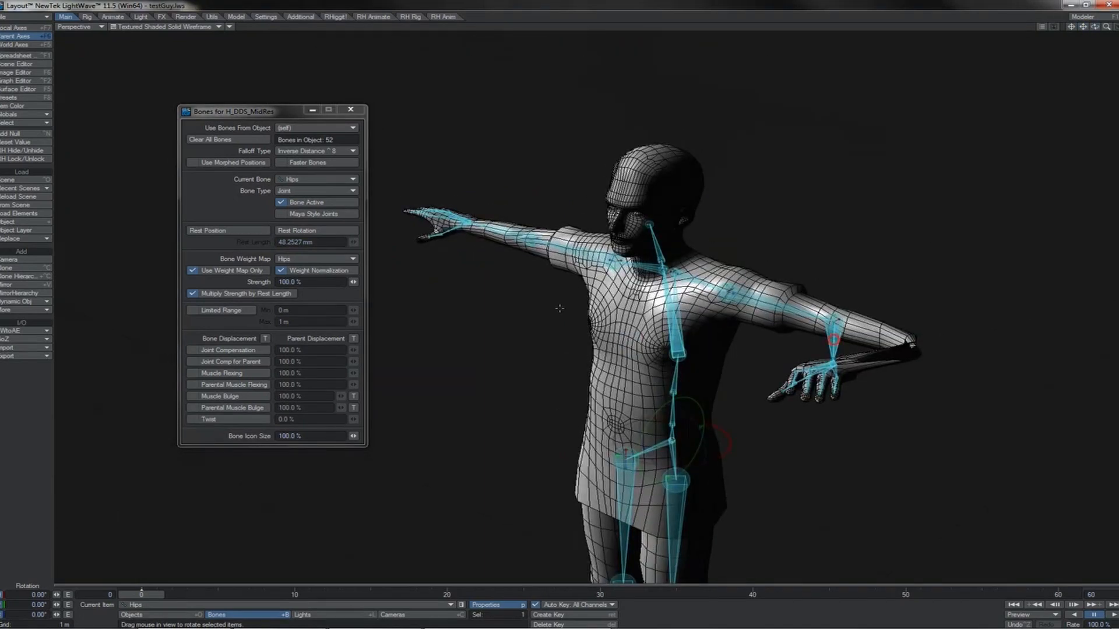
{"action": "left_click", "coordinate": [834, 339]}
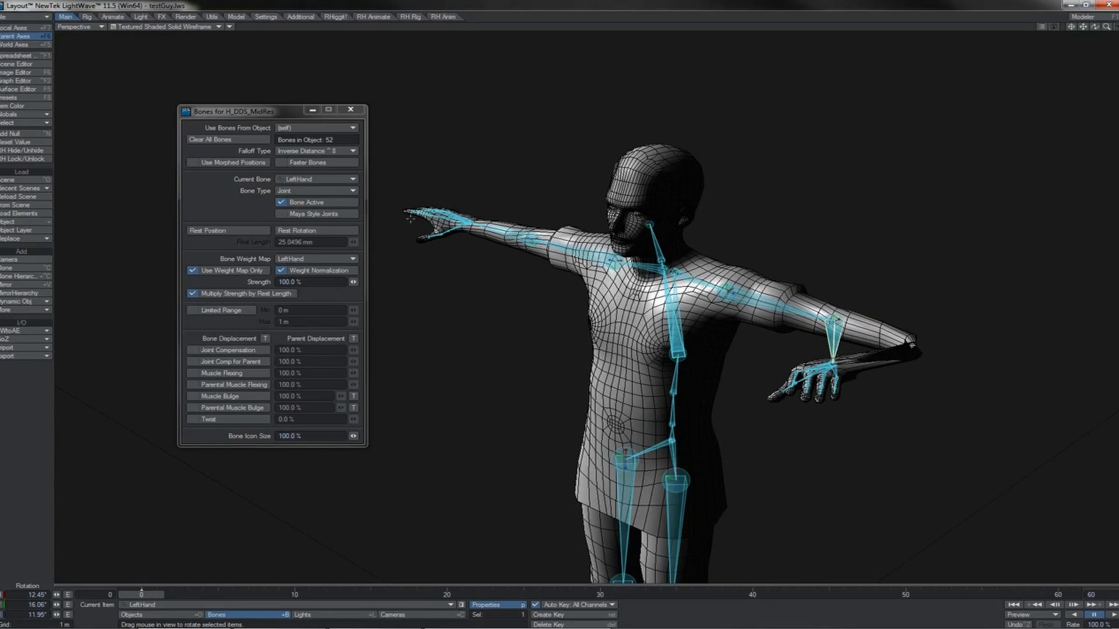
{"action": "left_click", "coordinate": [324, 257]}
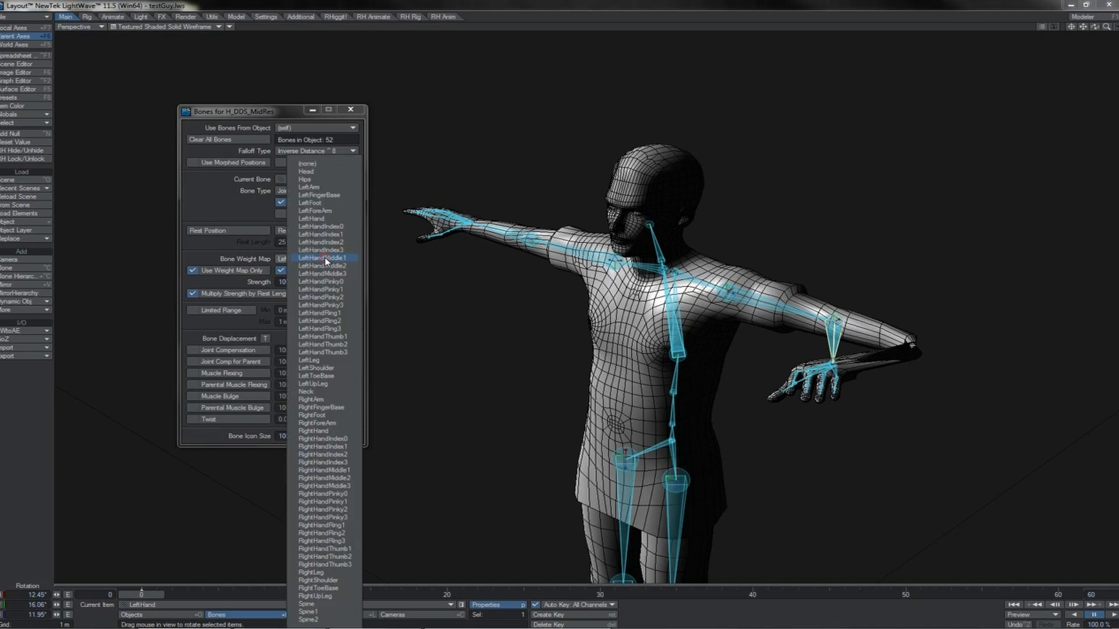
{"action": "left_click", "coordinate": [253, 261]}
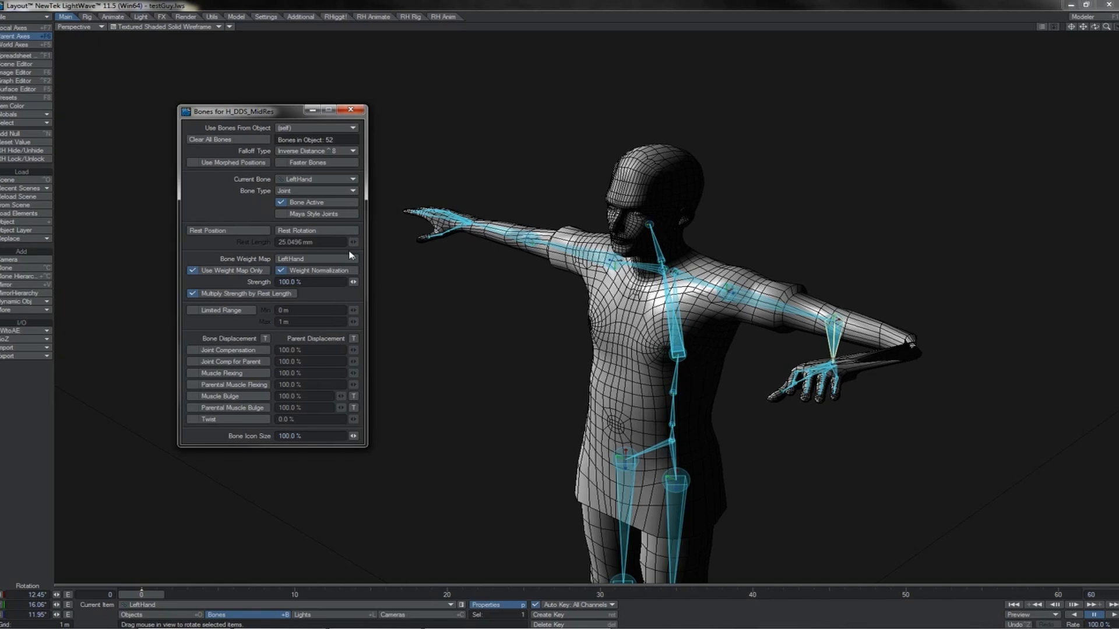
{"action": "left_click", "coordinate": [347, 107]}
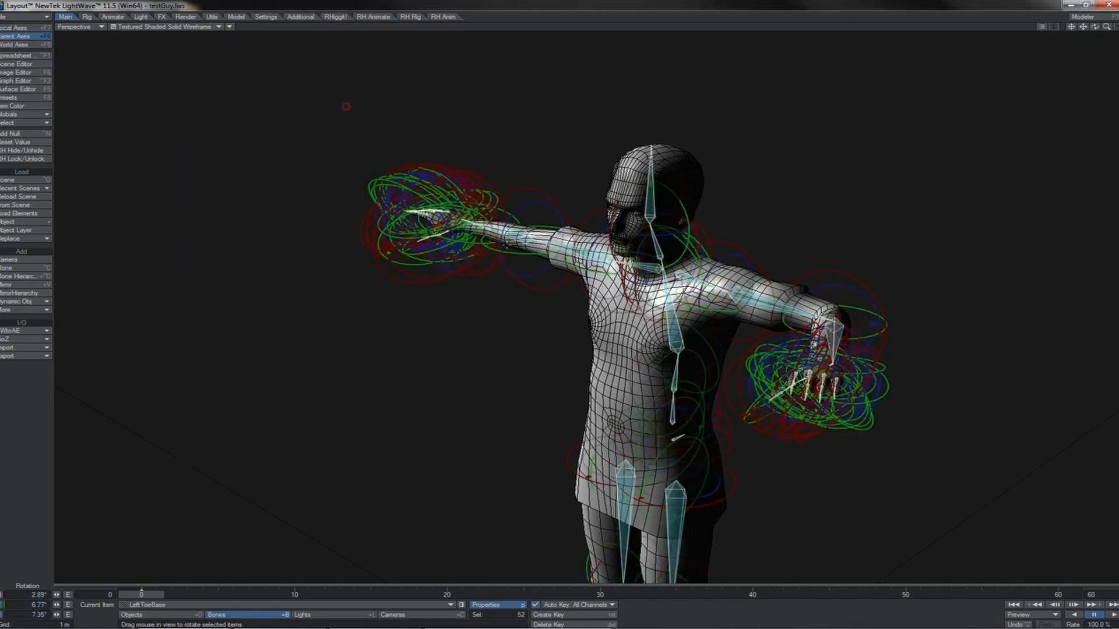
Deselect all the skeleton's bones and undo the last change.
{"action": "left_click", "coordinate": [584, 303]}
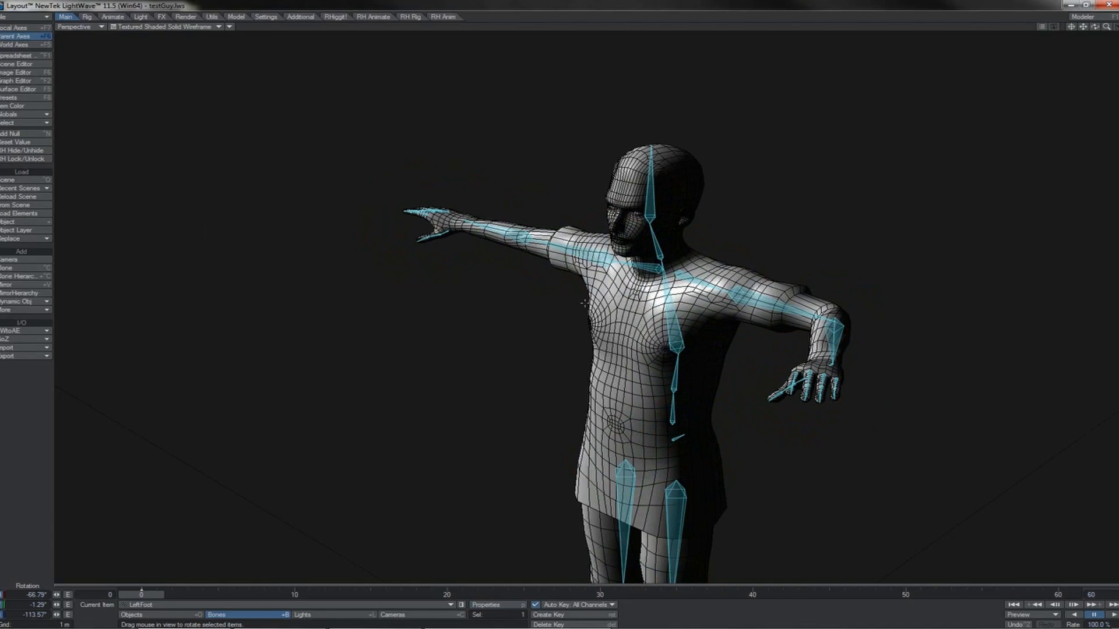
{"action": "key", "text": "ctrl+z"}
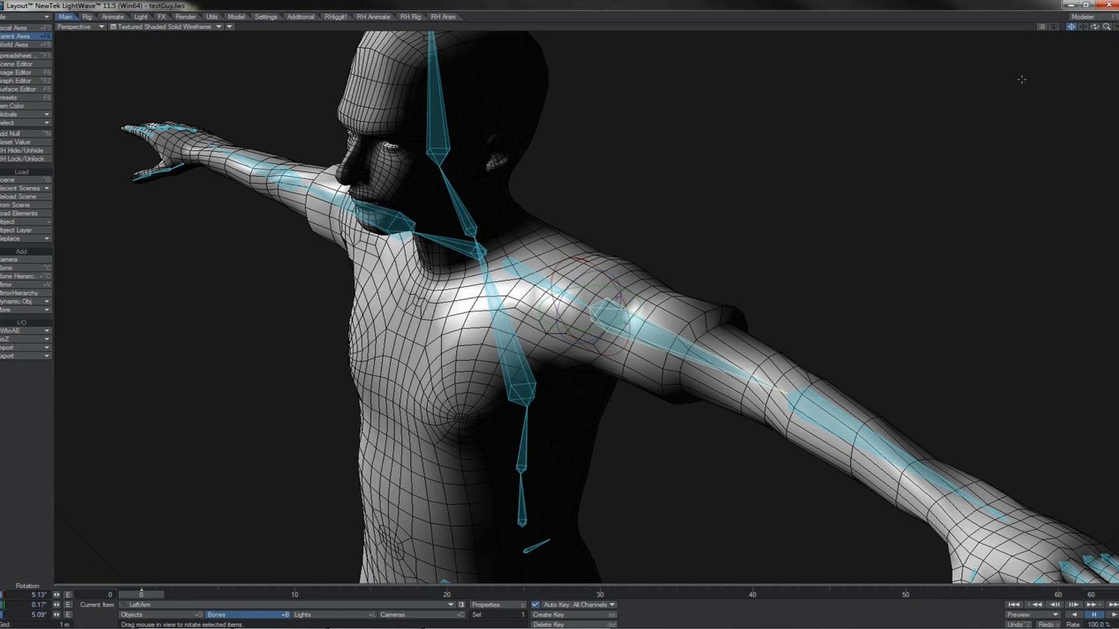
Try rotating the left upper arm bone at the shoulder to about 18° pitch, and undo that rotation.
{"action": "left_click_drag", "start_coordinate": [1095, 28], "coordinate": [765, 211]}
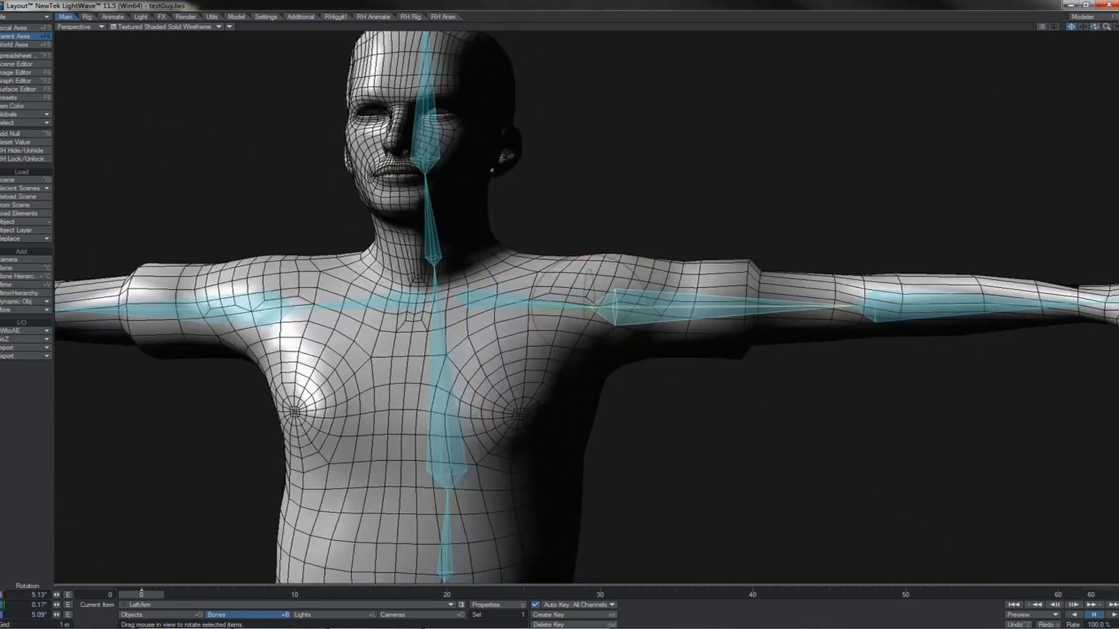
{"action": "left_click_drag", "start_coordinate": [617, 262], "coordinate": [740, 189]}
{"action": "left_click_drag", "start_coordinate": [1095, 27], "coordinate": [1060, 82]}
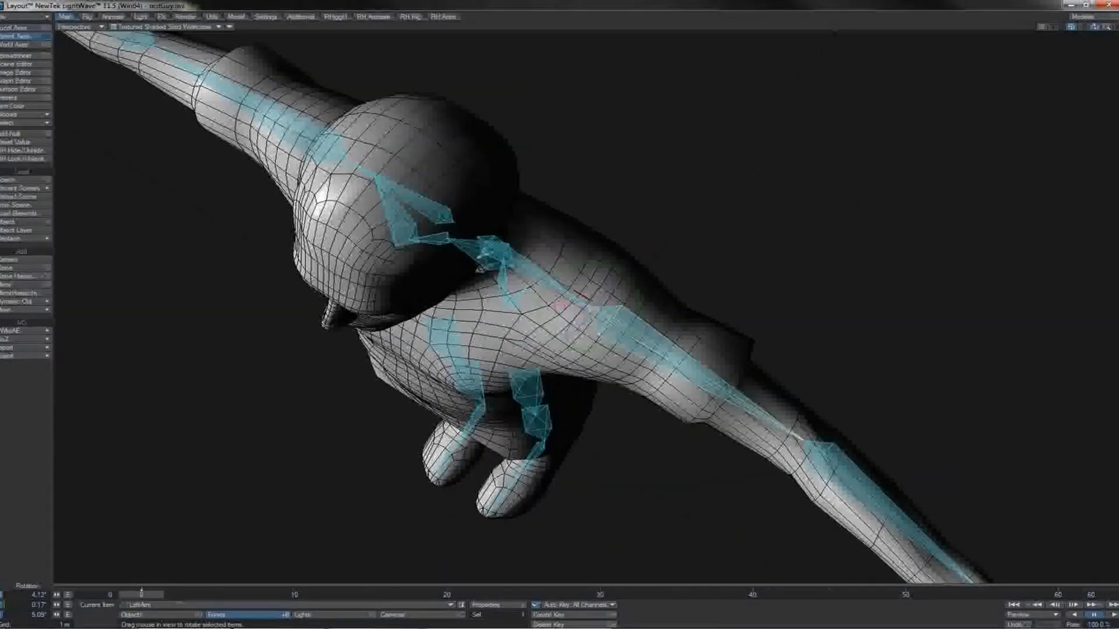
{"action": "left_click_drag", "start_coordinate": [633, 327], "coordinate": [601, 283]}
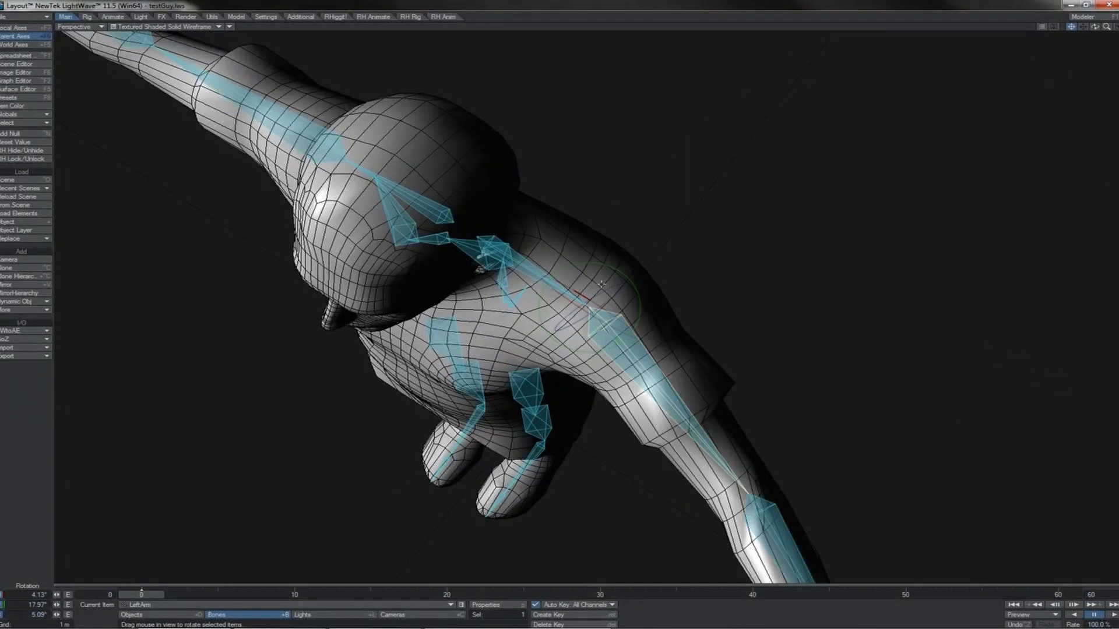
{"action": "key", "text": "ctrl+z"}
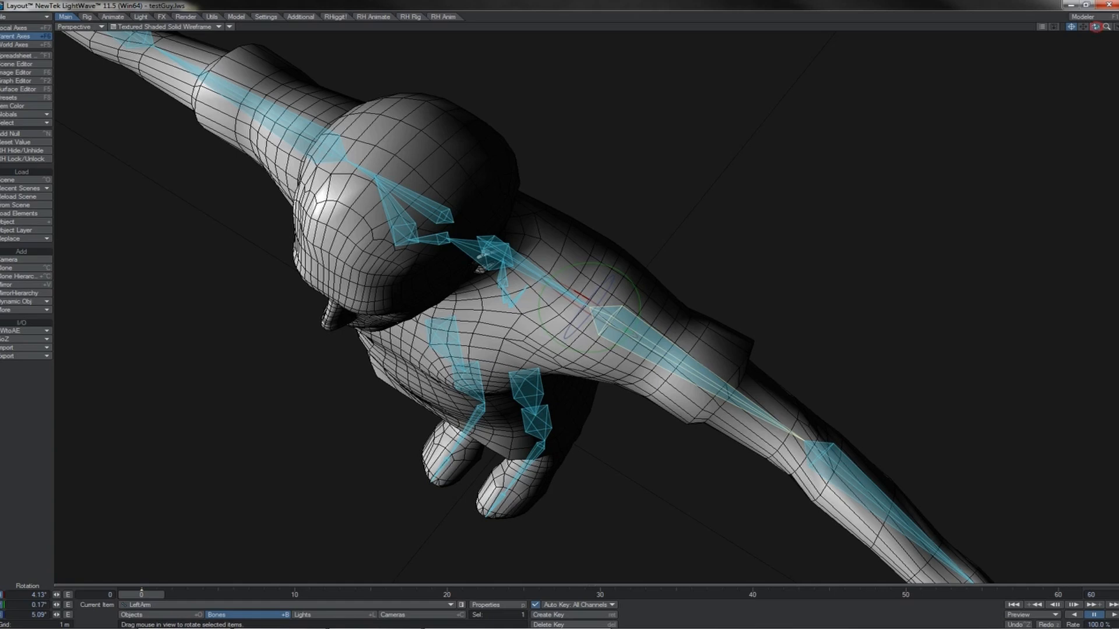
{"action": "left_click_drag", "start_coordinate": [1096, 28], "coordinate": [1095, 11]}
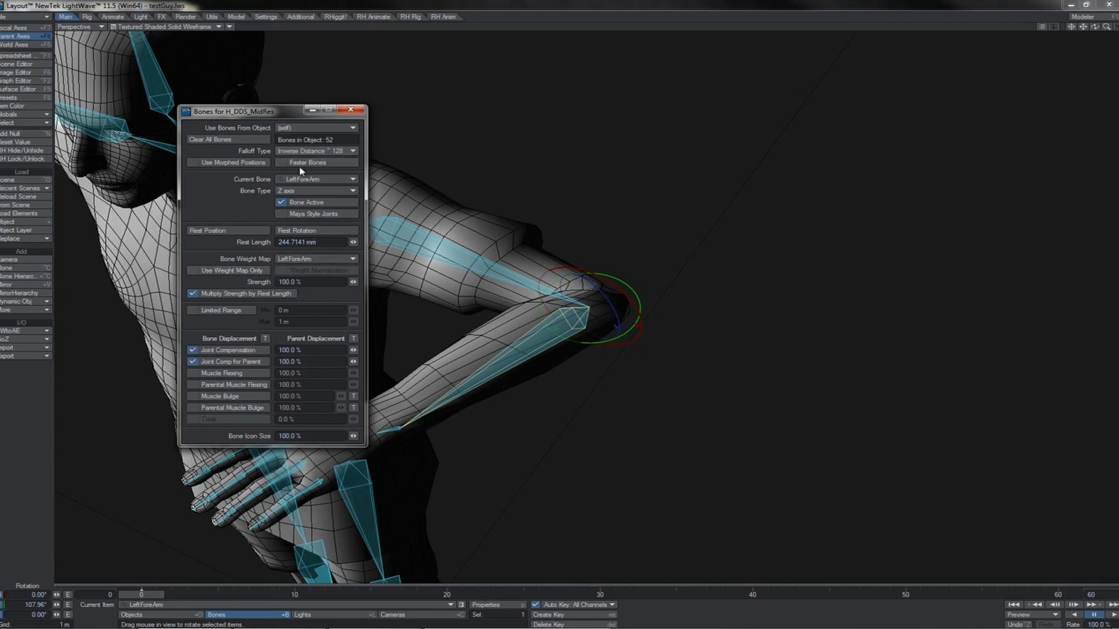
Set the bones' falloff type to Inverse Distance ^2 and compare the settings of the left upper arm and forearm bones.
{"action": "left_click", "coordinate": [305, 150]}
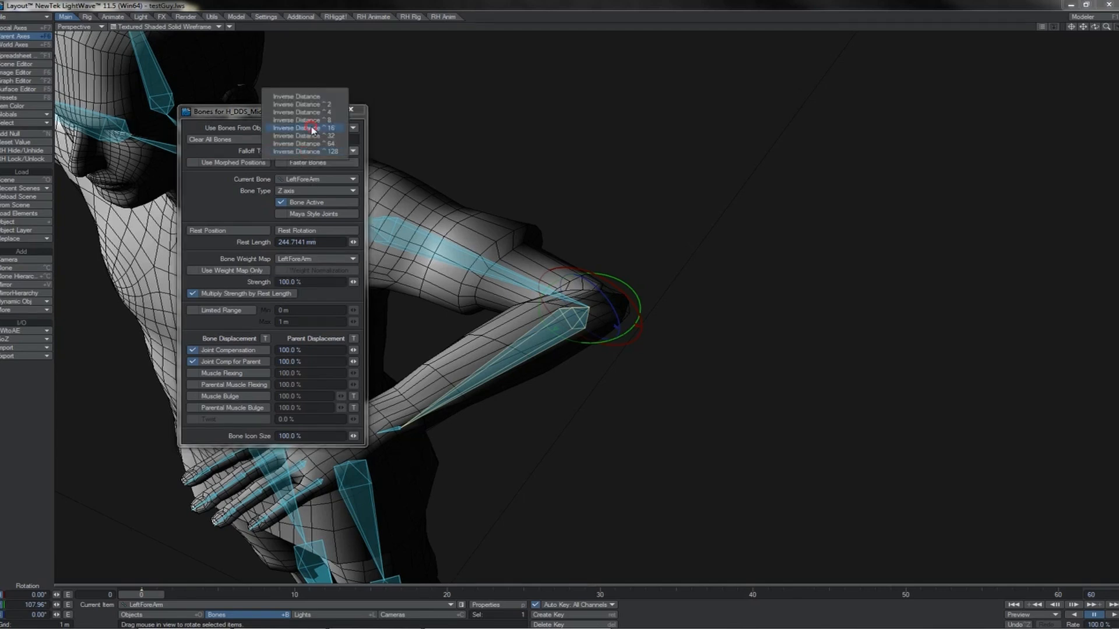
{"action": "left_click", "coordinate": [303, 104]}
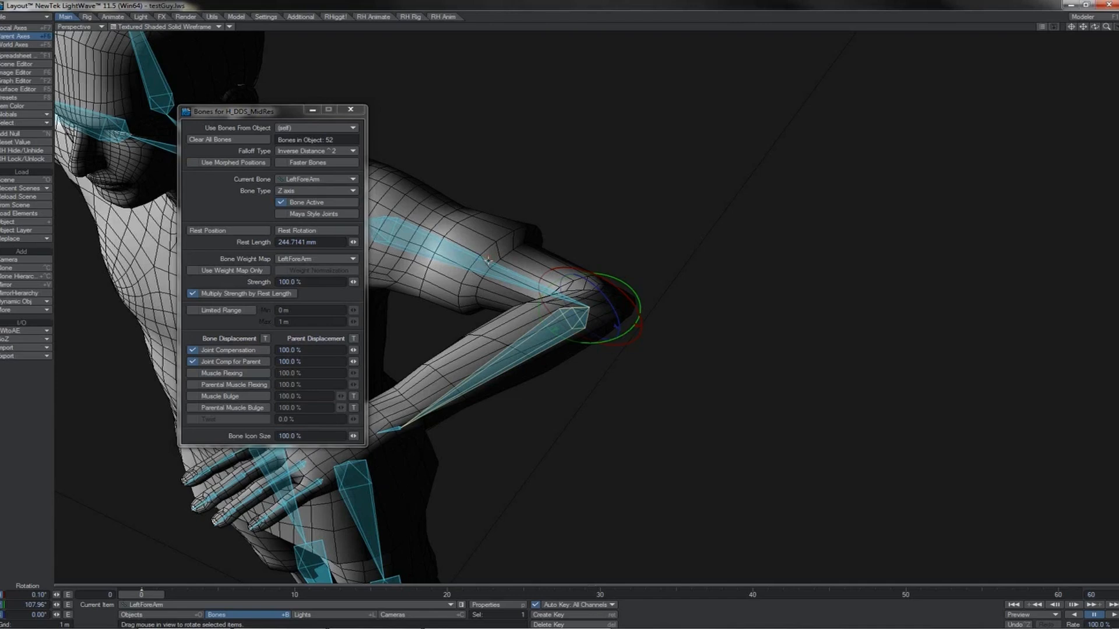
{"action": "left_click", "coordinate": [597, 287]}
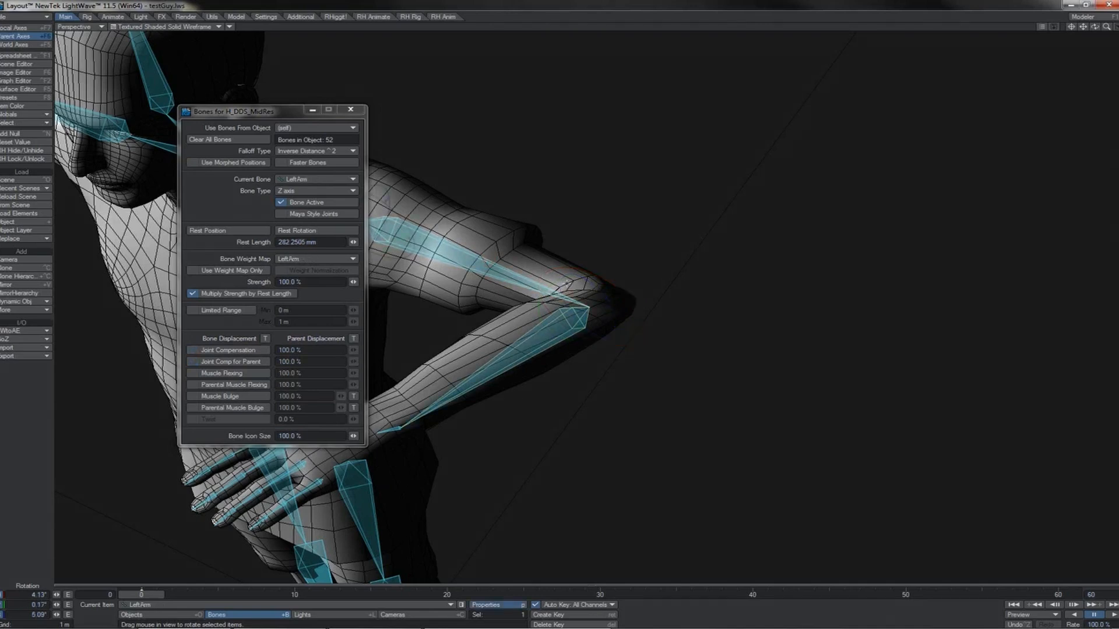
{"action": "left_click", "coordinate": [577, 308]}
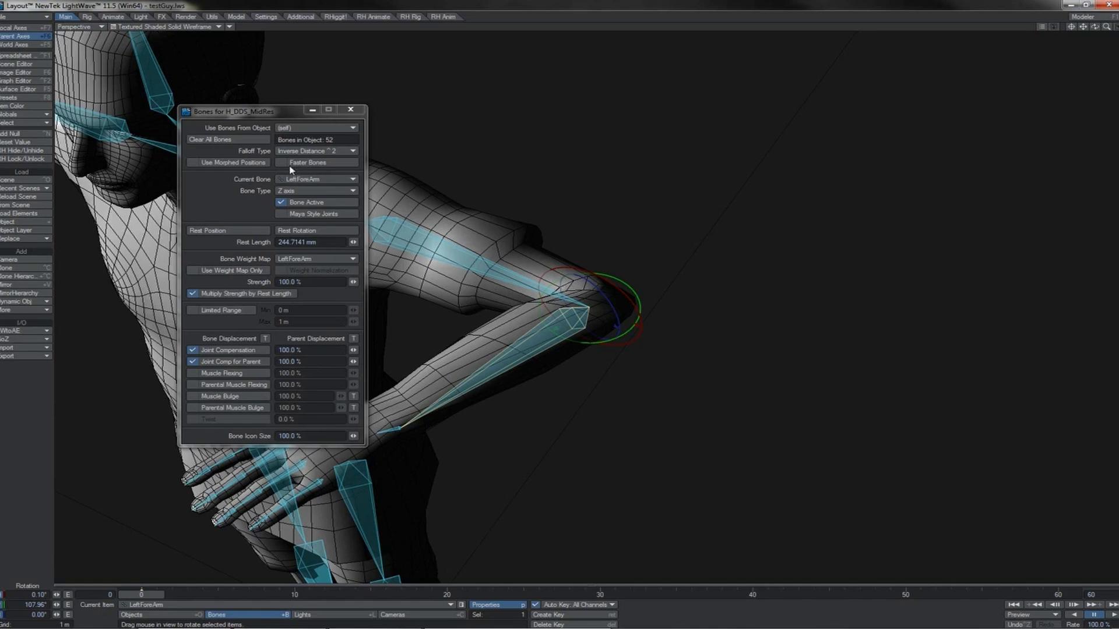
Set the bones' falloff type to Inverse Distance ^128.
{"action": "left_click", "coordinate": [322, 154]}
{"action": "left_click", "coordinate": [331, 179]}
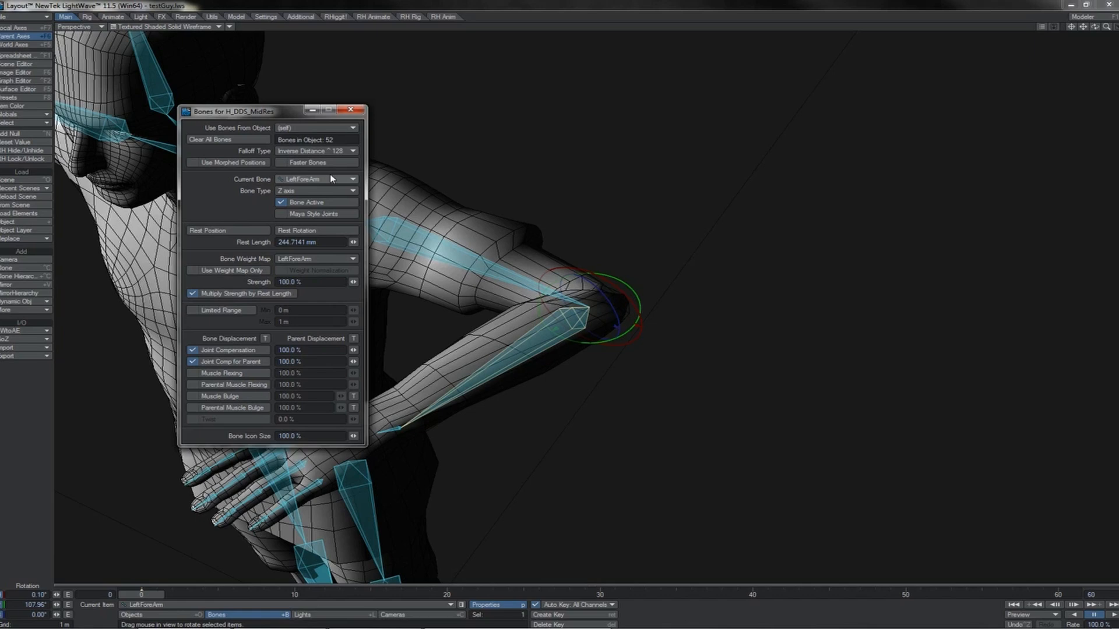
{"action": "key", "text": "p"}
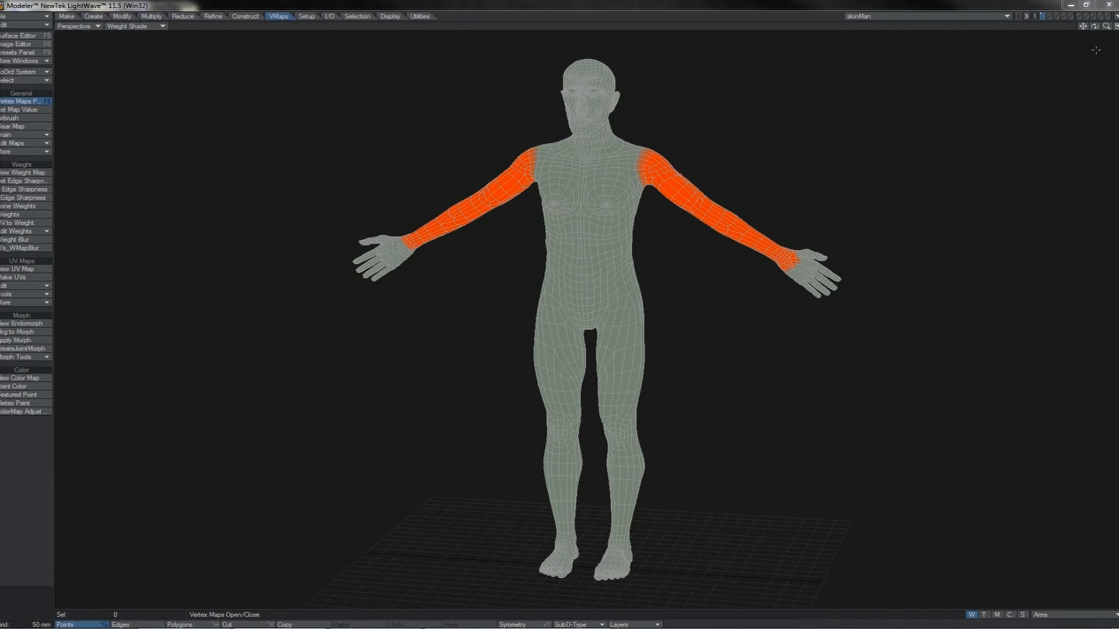
Pose the muscle man's left arm by rotating the shoulder control to about 52° pitch and bending the elbow.
{"action": "mouse_move", "coordinate": [1104, 30]}
{"action": "left_mouse_down"}
{"action": "mouse_move", "coordinate": [1049, 28]}
{"action": "mouse_move", "coordinate": [1087, 31]}
{"action": "left_mouse_up"}
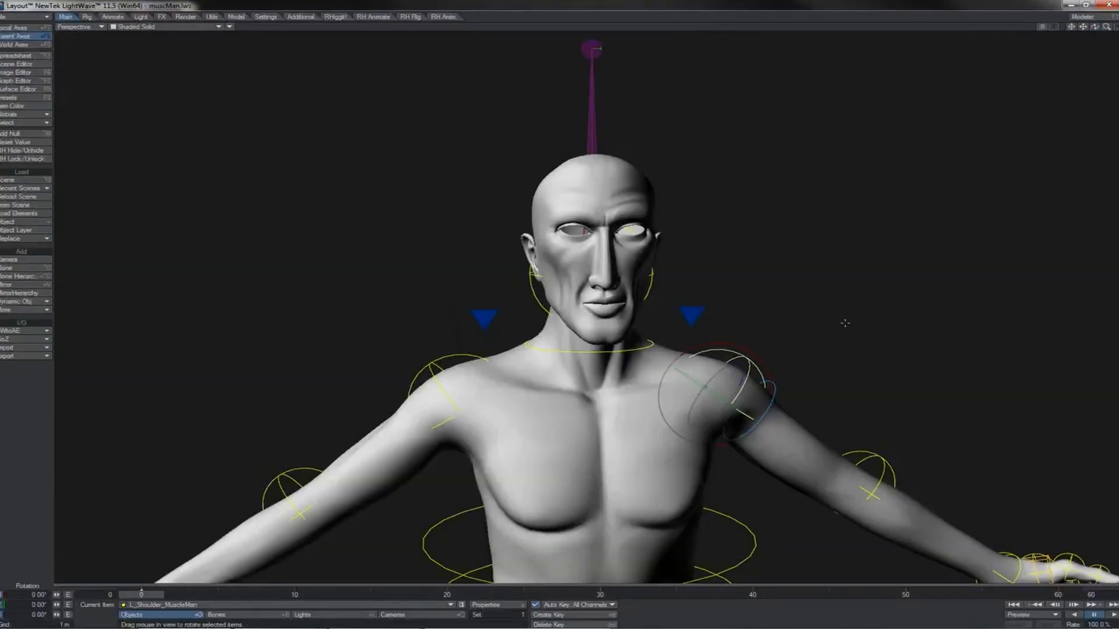
{"action": "mouse_move", "coordinate": [845, 323]}
{"action": "left_mouse_down"}
{"action": "mouse_move", "coordinate": [849, 385]}
{"action": "mouse_move", "coordinate": [847, 256]}
{"action": "mouse_move", "coordinate": [846, 345]}
{"action": "left_mouse_up"}
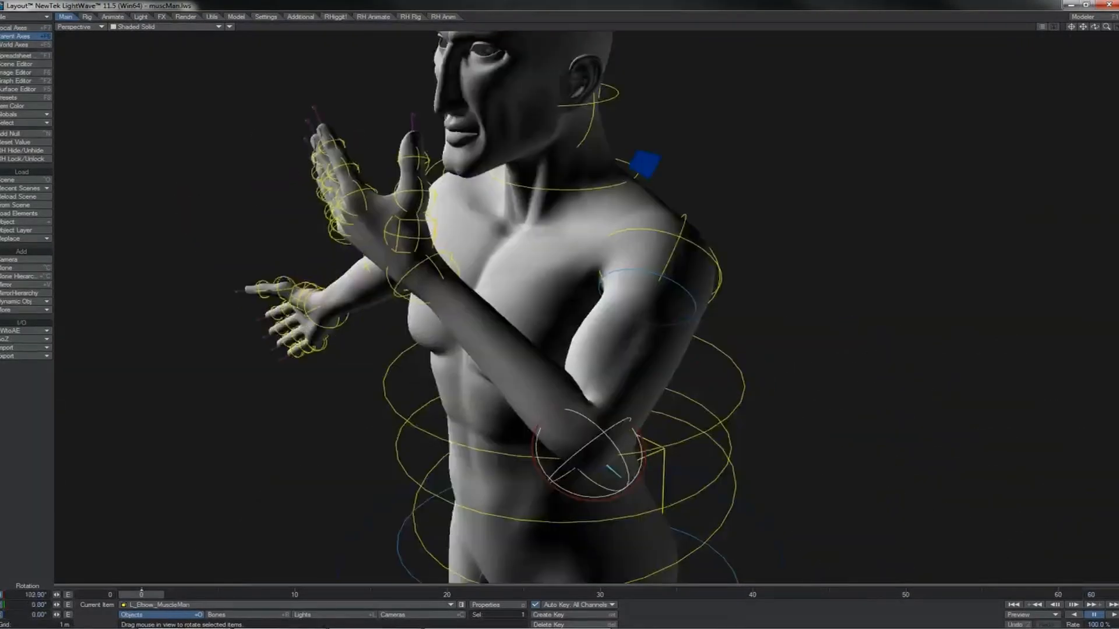
{"action": "mouse_move", "coordinate": [594, 455]}
{"action": "left_mouse_down"}
{"action": "mouse_move", "coordinate": [559, 455]}
{"action": "mouse_move", "coordinate": [585, 467]}
{"action": "left_mouse_up"}
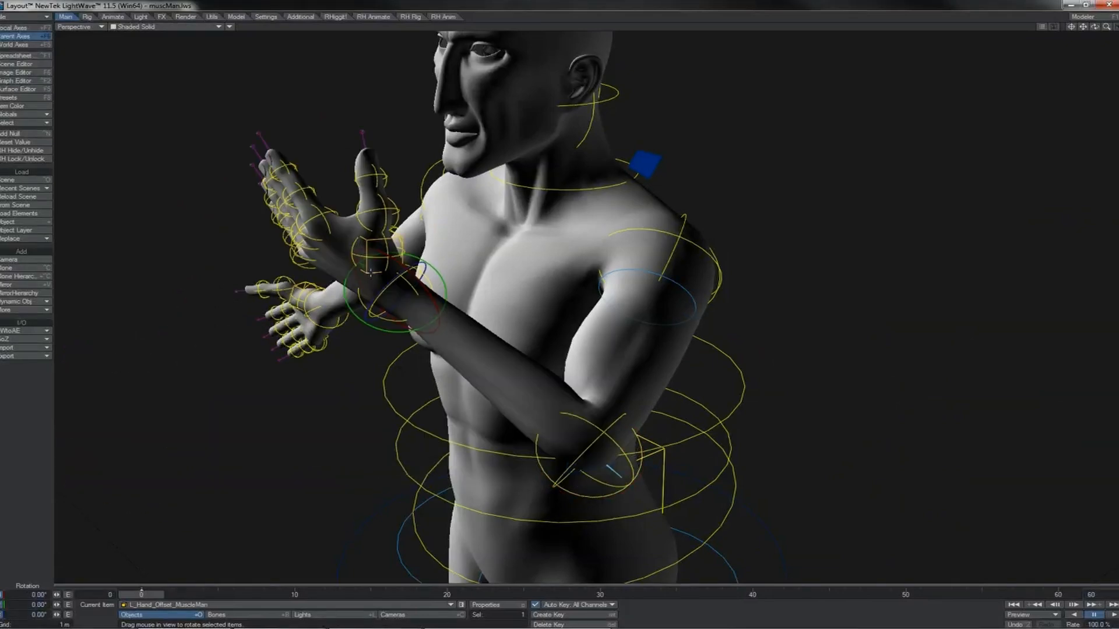
Twist the muscle man's left hand offset control around the forearm axis to turn the hand over.
{"action": "left_click", "coordinate": [370, 272]}
{"action": "left_click", "coordinate": [371, 272]}
{"action": "left_click_drag", "start_coordinate": [391, 281], "coordinate": [461, 281]}
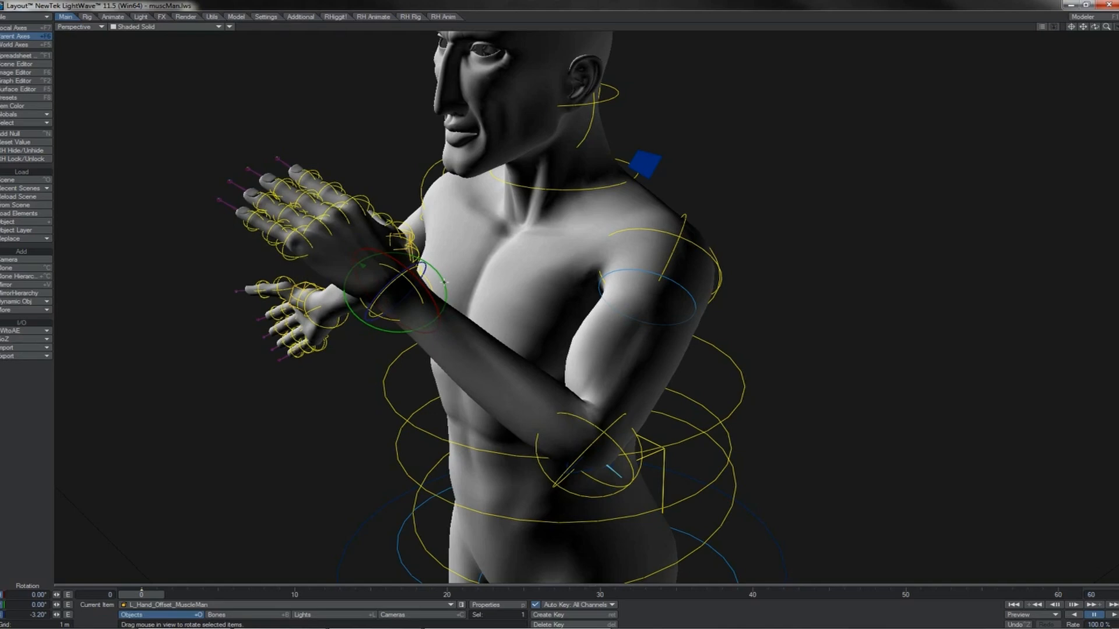
{"action": "mouse_move", "coordinate": [541, 297]}
{"action": "left_mouse_down"}
{"action": "mouse_move", "coordinate": [536, 281]}
{"action": "mouse_move", "coordinate": [551, 304]}
{"action": "mouse_move", "coordinate": [535, 275]}
{"action": "left_mouse_up"}
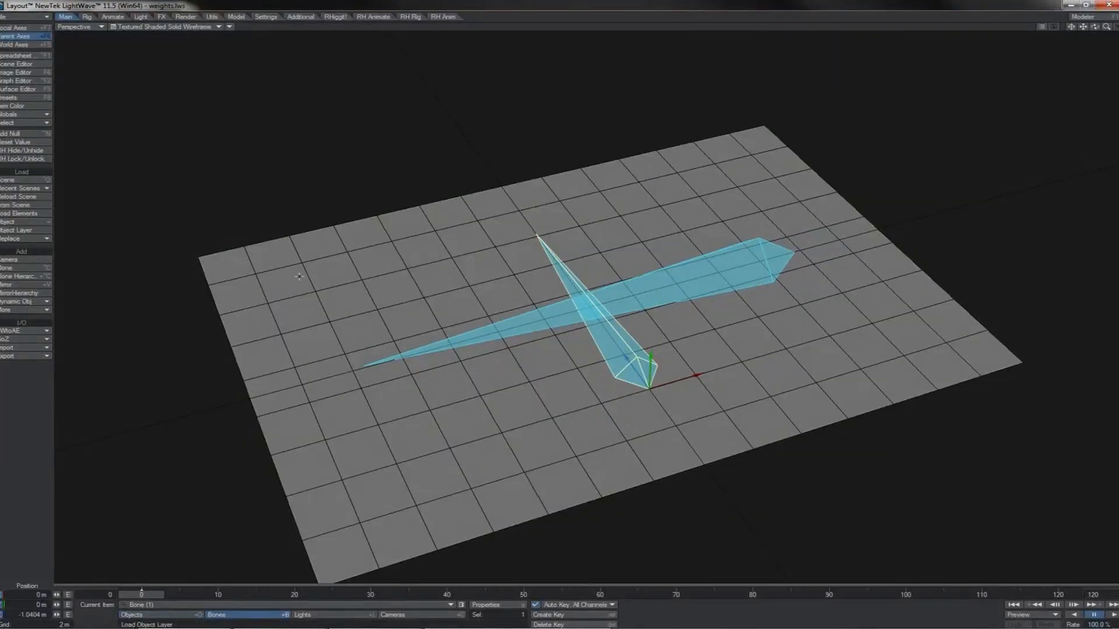
Open the bone properties for the weight plane and select the bone Bone (2).
{"action": "key", "text": "p"}
{"action": "key", "text": "Down"}
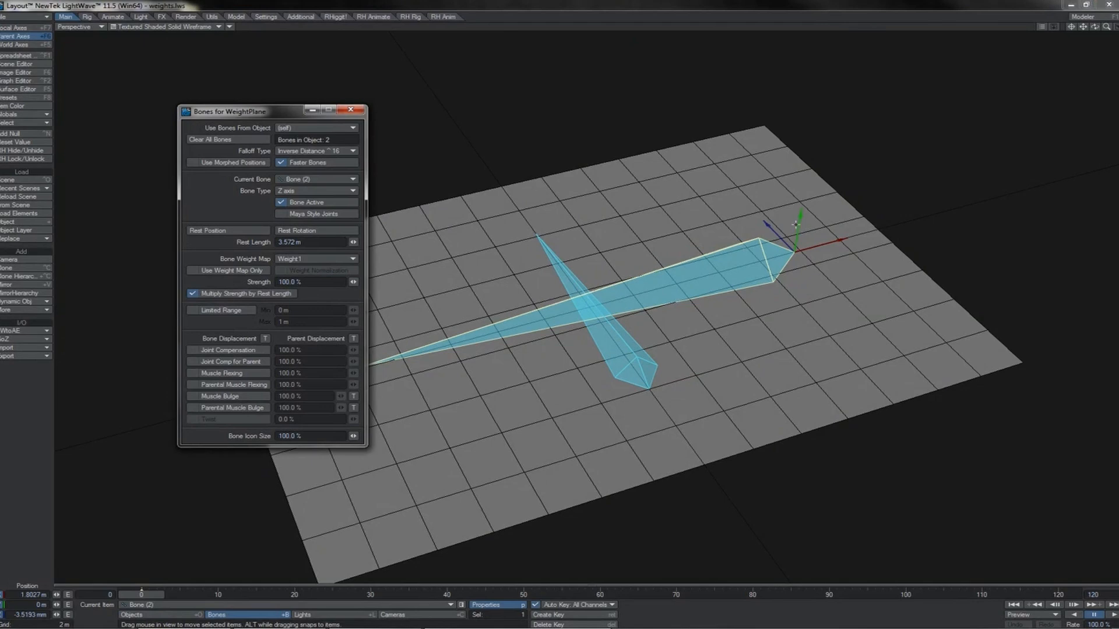
Lower Bone (2) to about -1.31 m in Y and raise Bone (1) to about 0.96 m, pulling the weight plane apart.
{"action": "left_click_drag", "start_coordinate": [800, 220], "coordinate": [783, 322]}
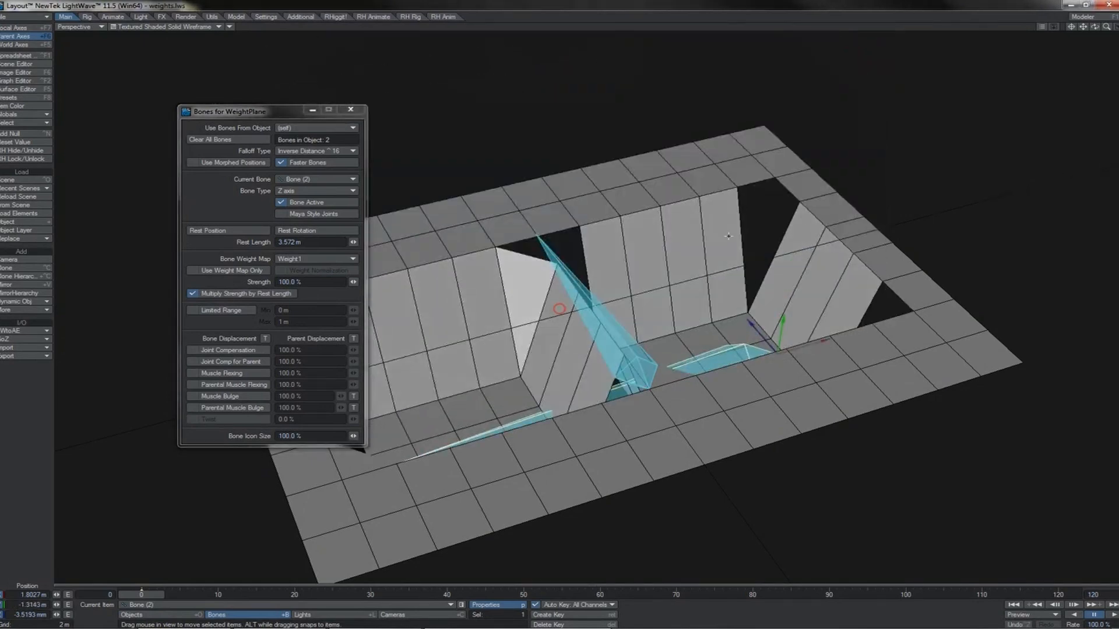
{"action": "left_click", "coordinate": [604, 308]}
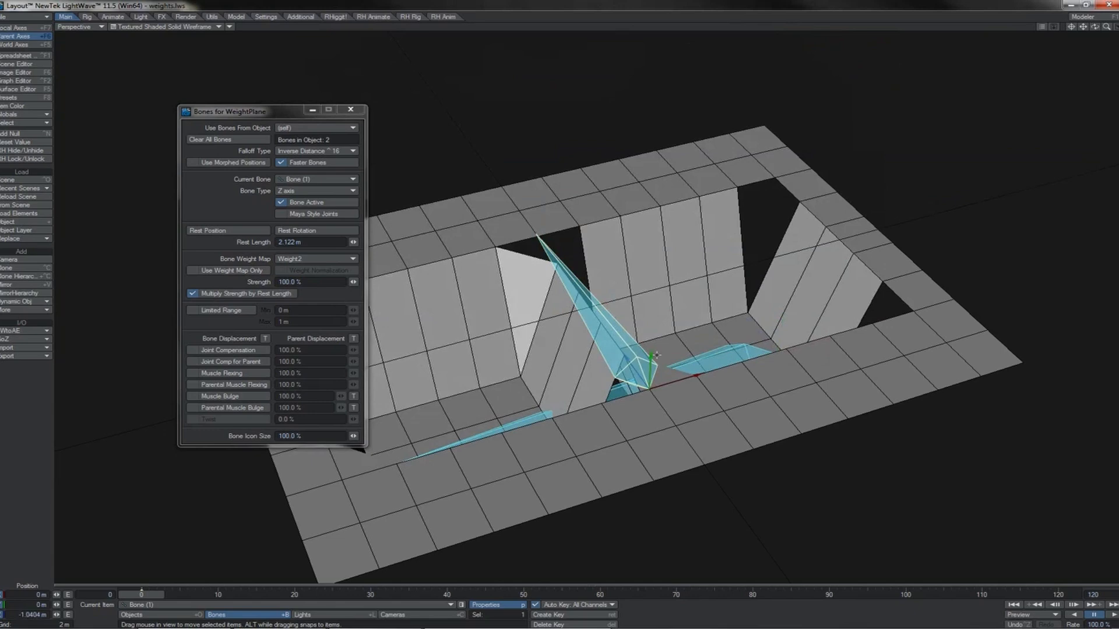
{"action": "mouse_move", "coordinate": [656, 355]}
{"action": "left_mouse_down"}
{"action": "mouse_move", "coordinate": [653, 256]}
{"action": "mouse_move", "coordinate": [651, 356]}
{"action": "left_mouse_up"}
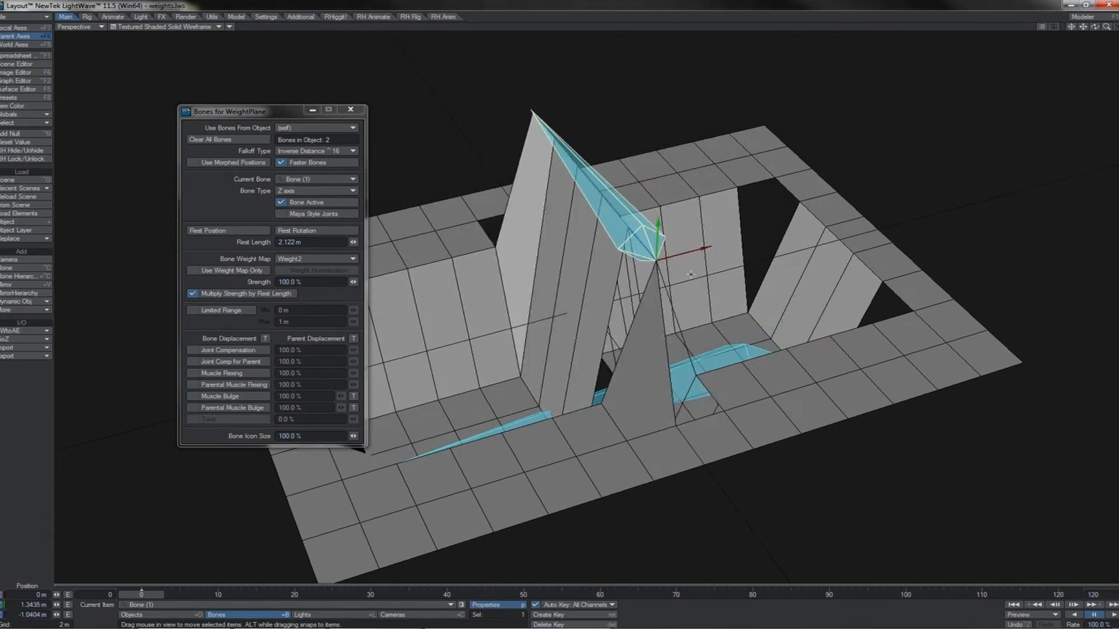
{"action": "left_click_drag", "start_coordinate": [658, 224], "coordinate": [660, 524]}
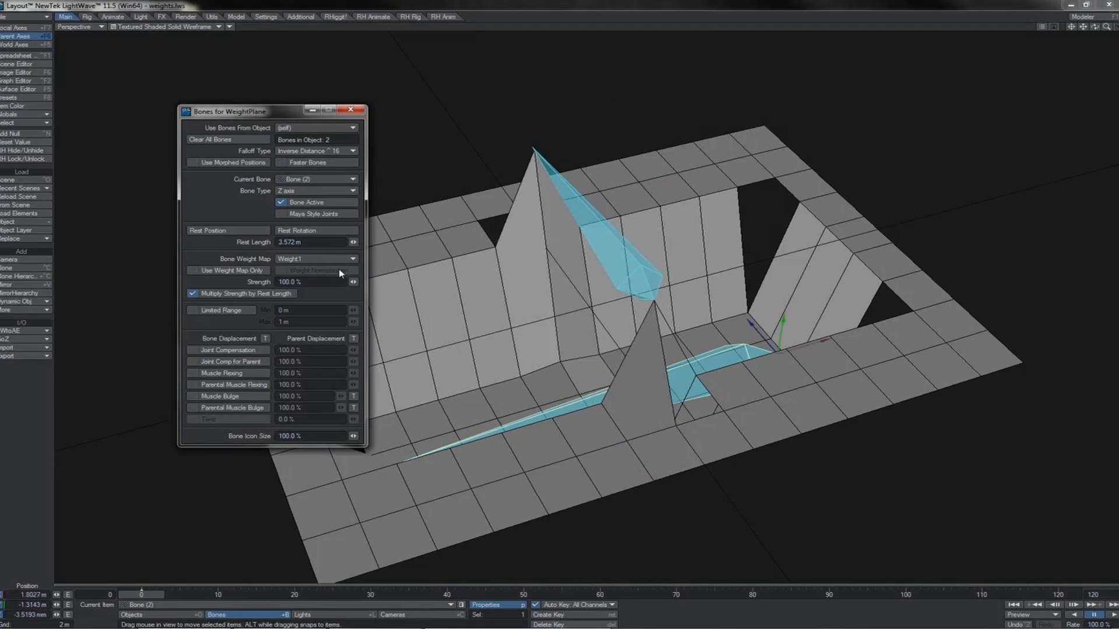
Enable Use Weight Map Only for Bone (2) and lower the bone to about -1.66 m in Y.
{"action": "left_click", "coordinate": [264, 272]}
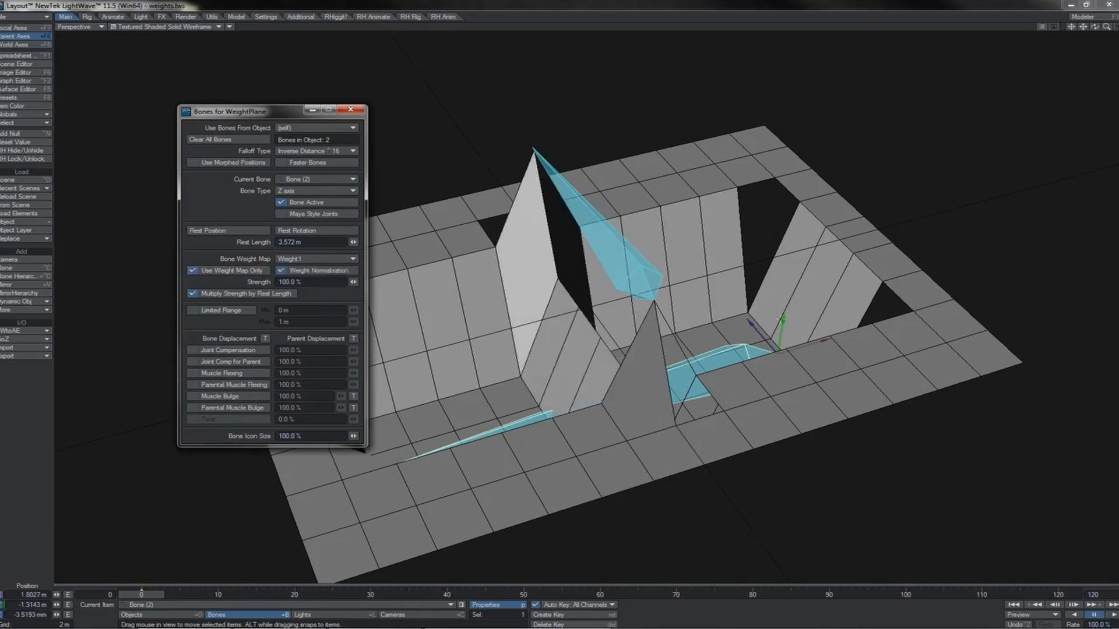
{"action": "left_click_drag", "start_coordinate": [781, 327], "coordinate": [570, 246]}
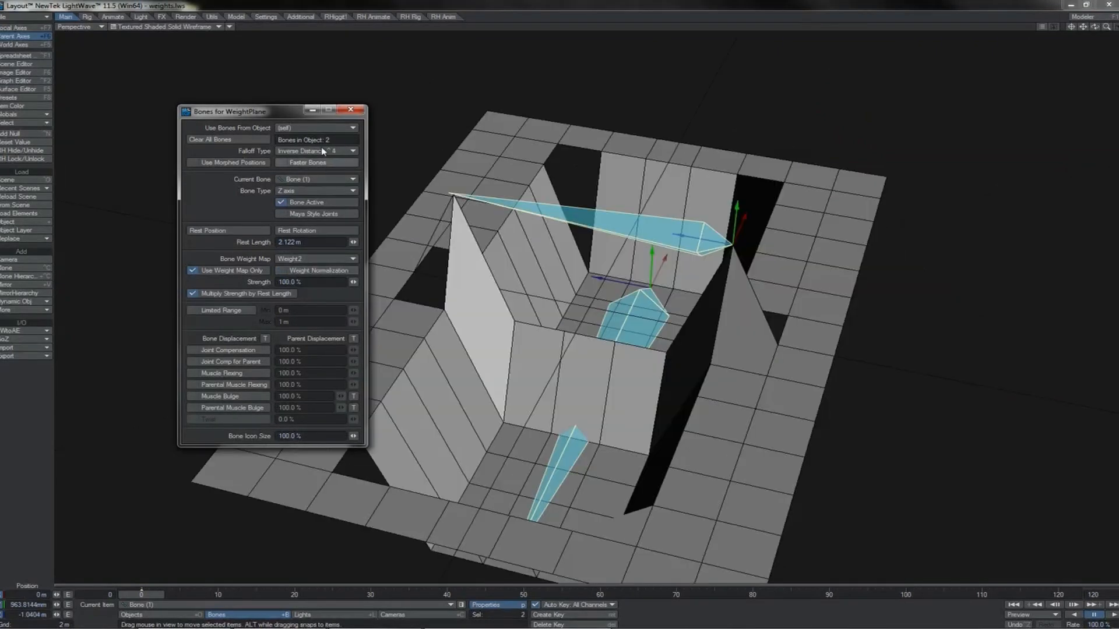
Set the weight plane's falloff type to Inverse Distance ^8 and toggle the bones' Weight Normalization and Use Weight Map Only options.
{"action": "left_click", "coordinate": [324, 151]}
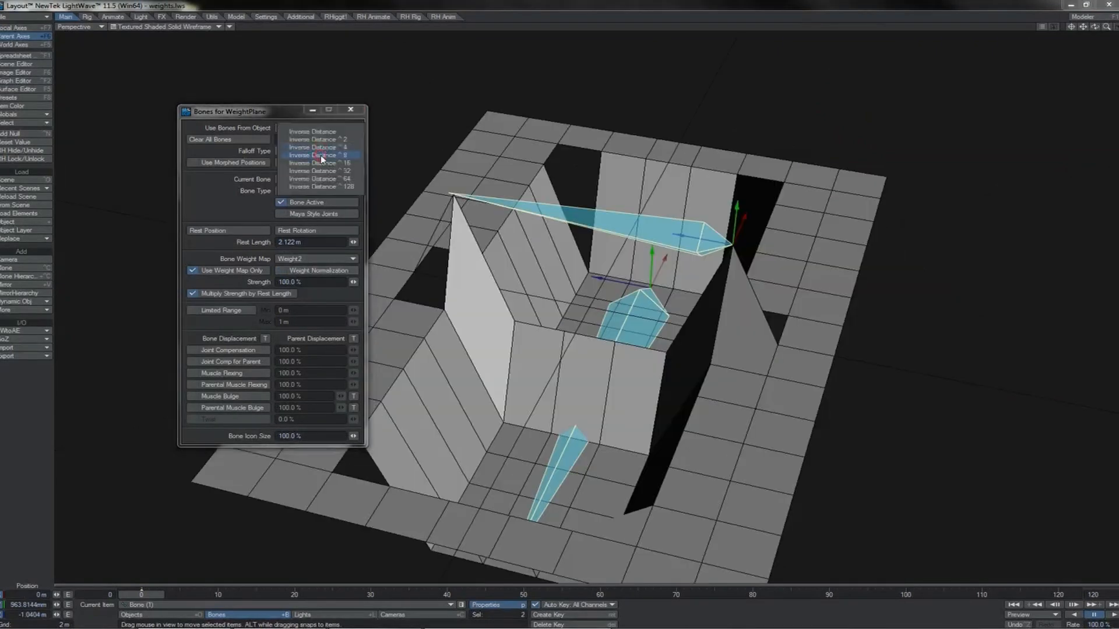
{"action": "left_click", "coordinate": [324, 160]}
{"action": "left_click", "coordinate": [289, 271]}
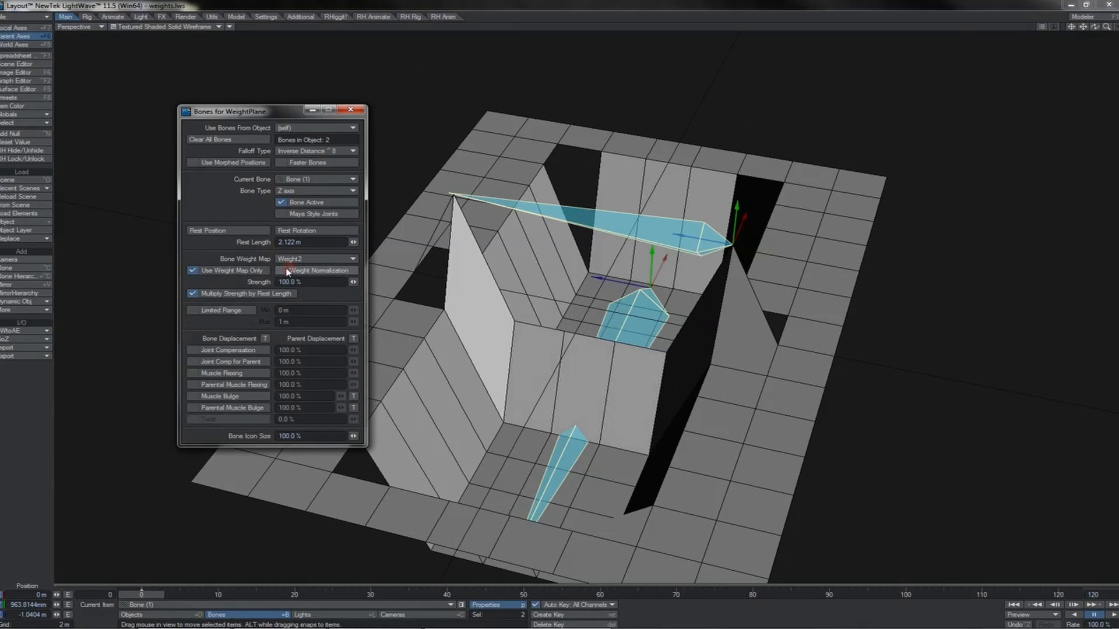
{"action": "left_click", "coordinate": [222, 270]}
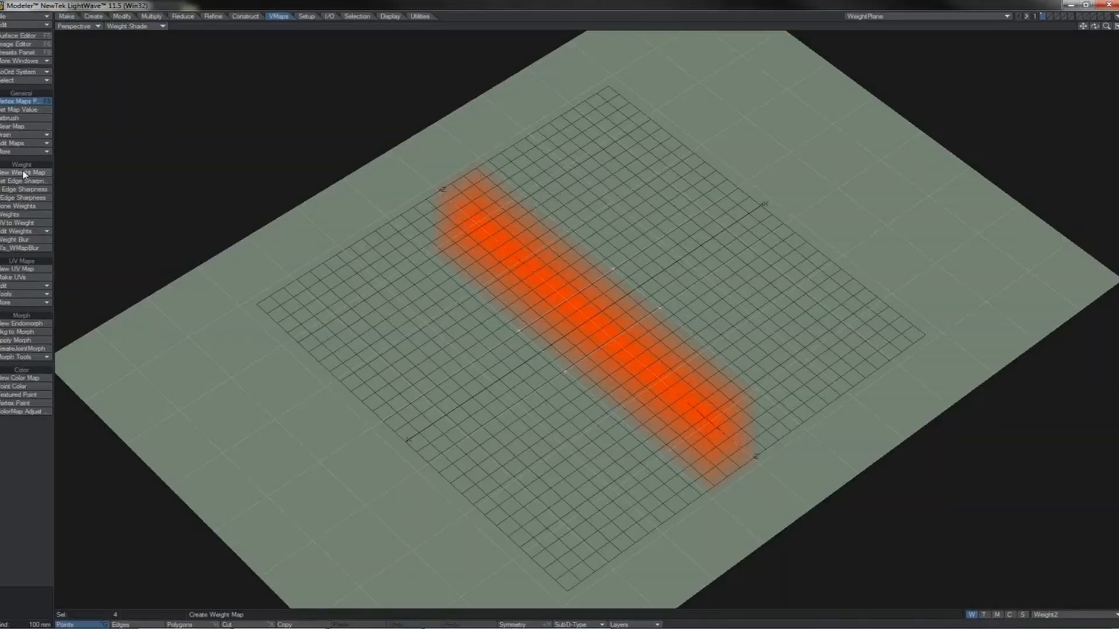
Switch to Modeler and enter a new Weight2 map value for the four selected points.
{"action": "left_click", "coordinate": [25, 110]}
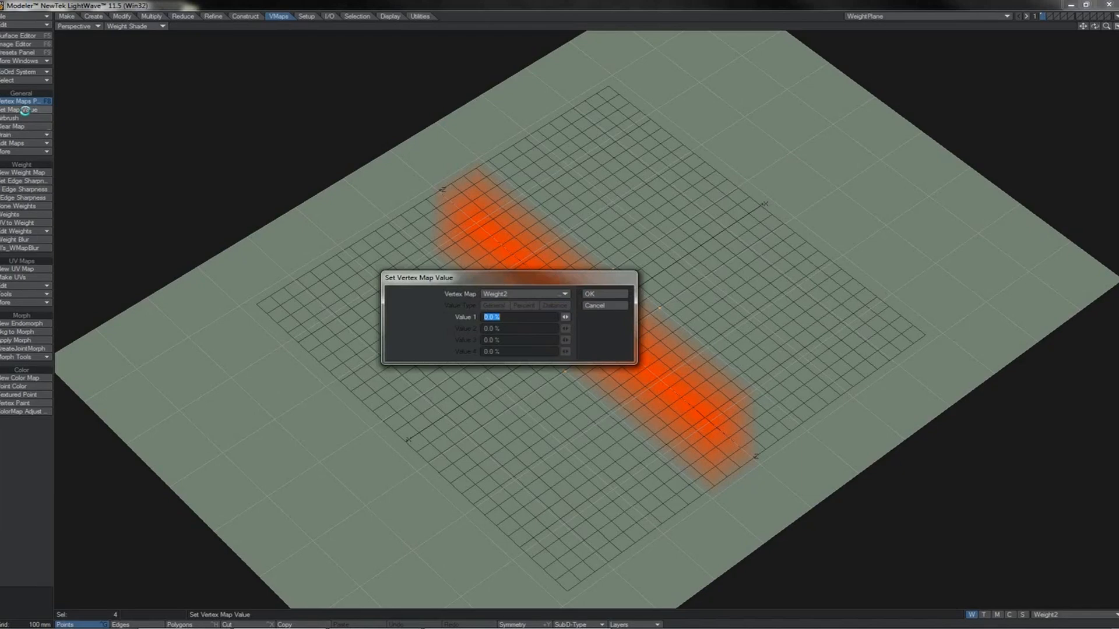
{"action": "type", "text": "5"}
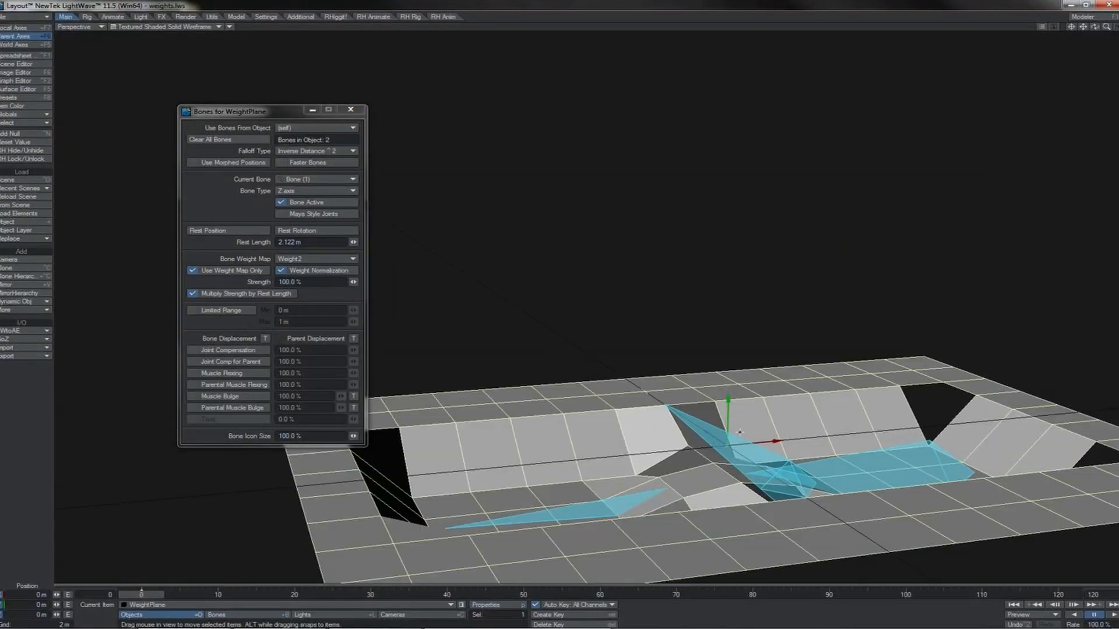
Switch to Layout, select Bone (1) of the weight plane and raise it to about 1.14 m in Y.
{"action": "key", "text": "shift+b"}
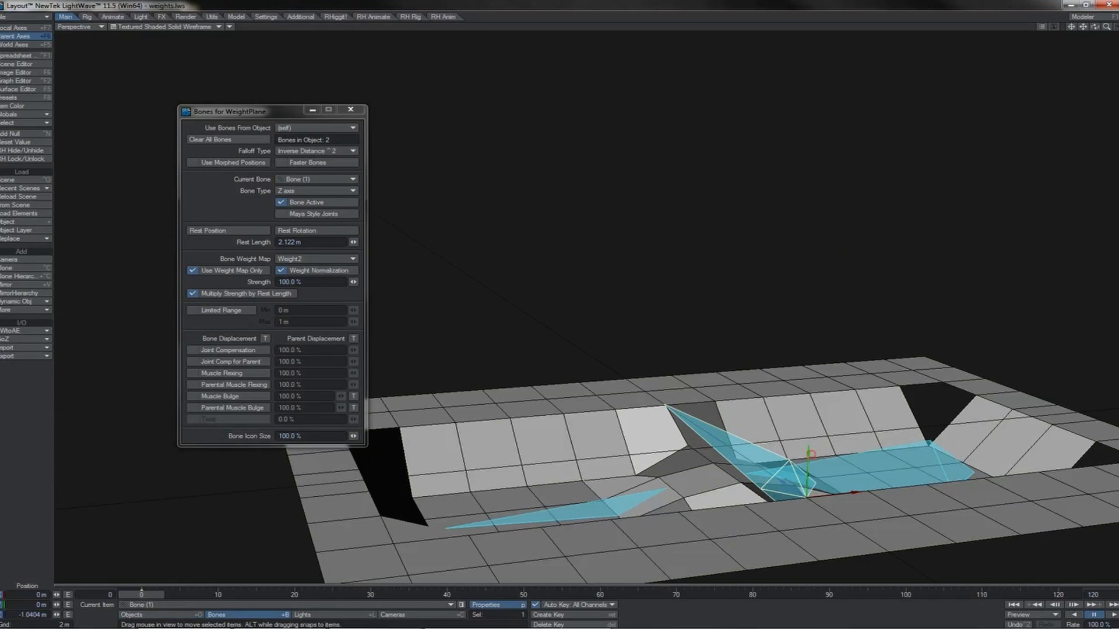
{"action": "left_click_drag", "start_coordinate": [809, 453], "coordinate": [813, 308]}
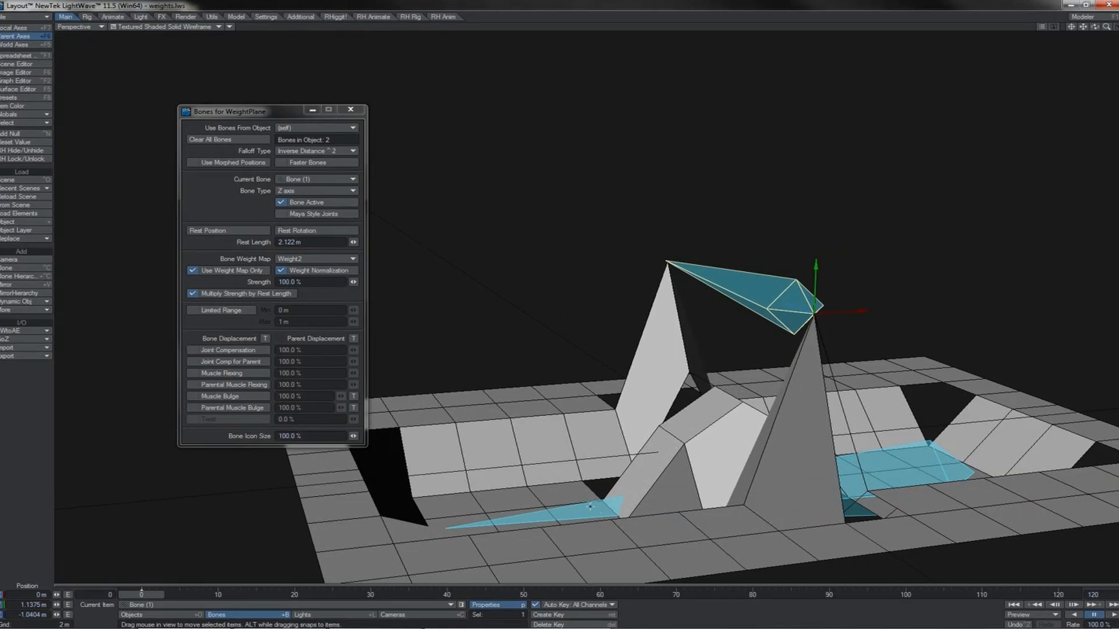
Turn off Weight Normalization and Use Weight Map Only for the bones, with the falloff type set to Inverse Distance ^8.
{"action": "left_click", "coordinate": [281, 271]}
{"action": "left_click", "coordinate": [349, 151]}
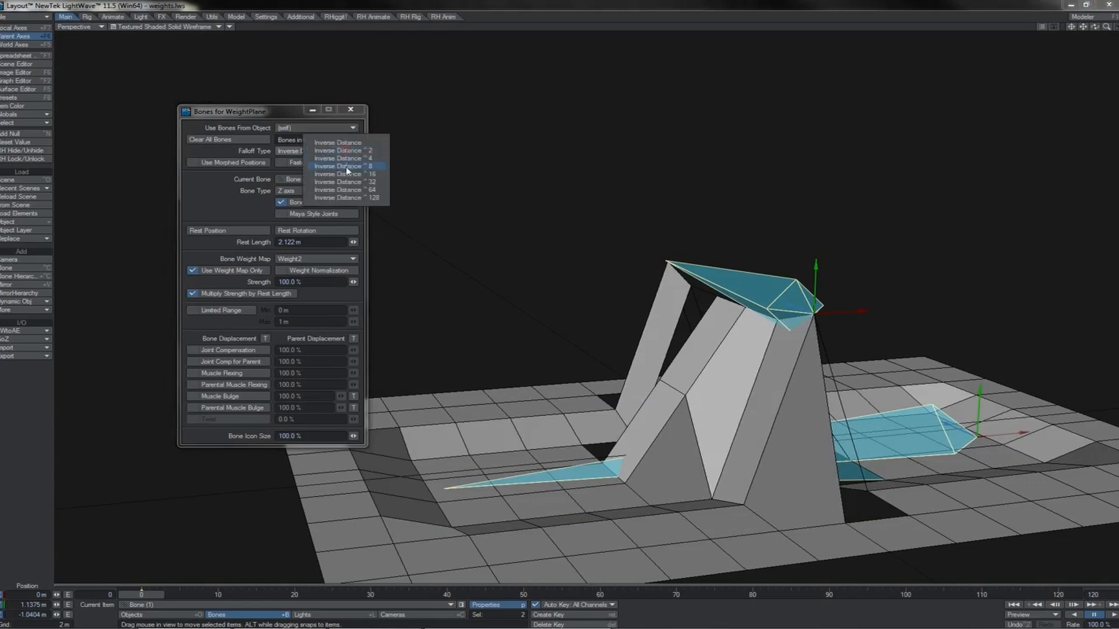
{"action": "left_click", "coordinate": [348, 167]}
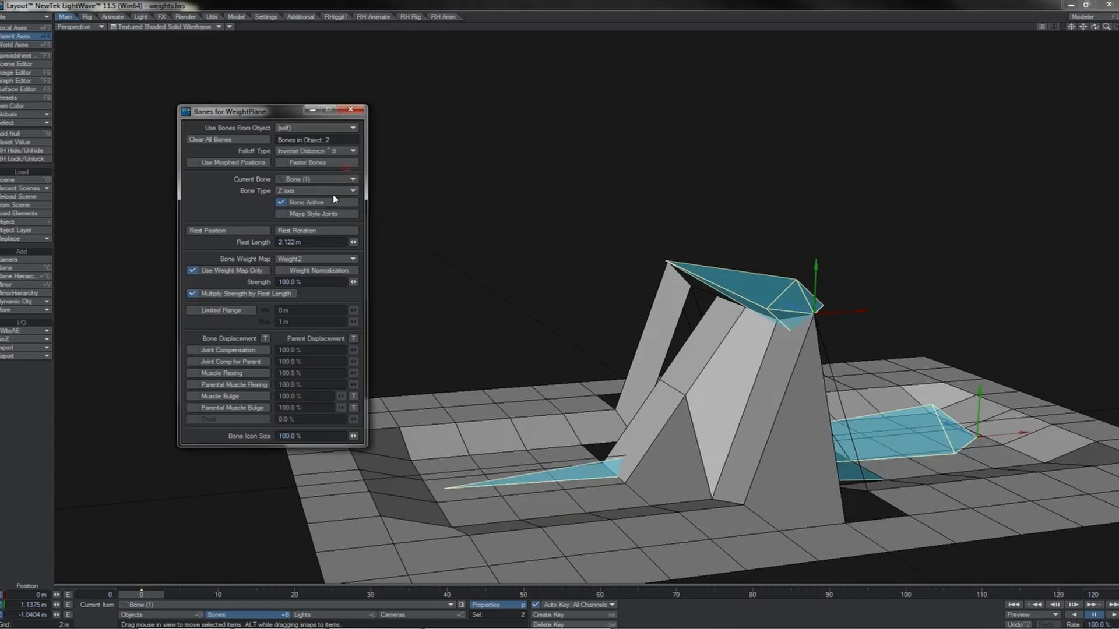
{"action": "left_click", "coordinate": [247, 274]}
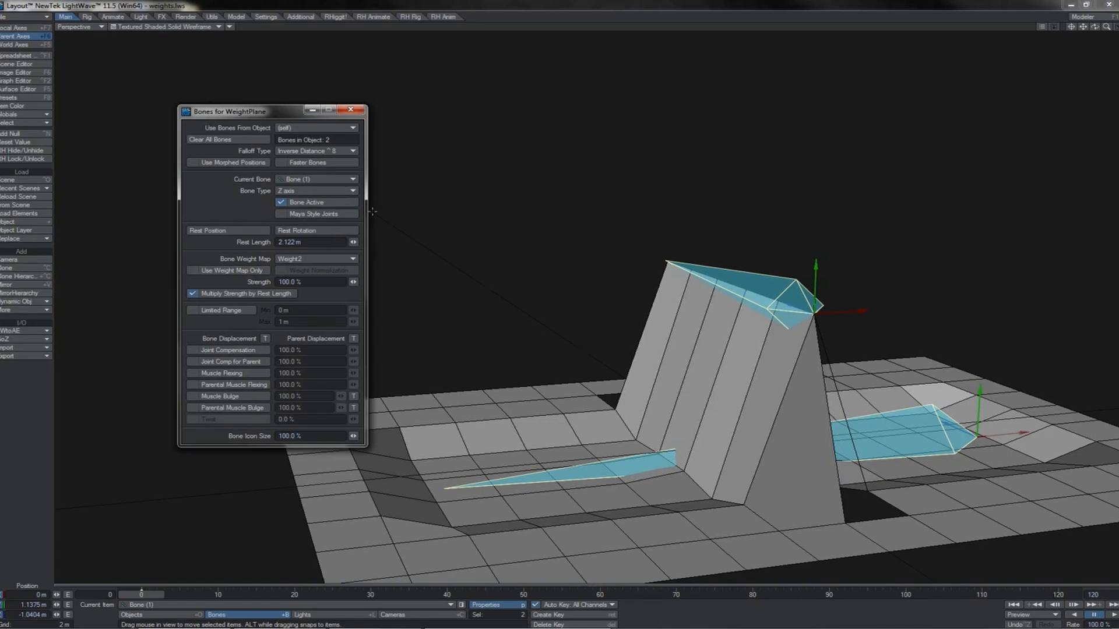
Set the falloff type to Inverse Distance ^2 and inspect the two crossing bones from the top and in perspective.
{"action": "left_click", "coordinate": [343, 151]}
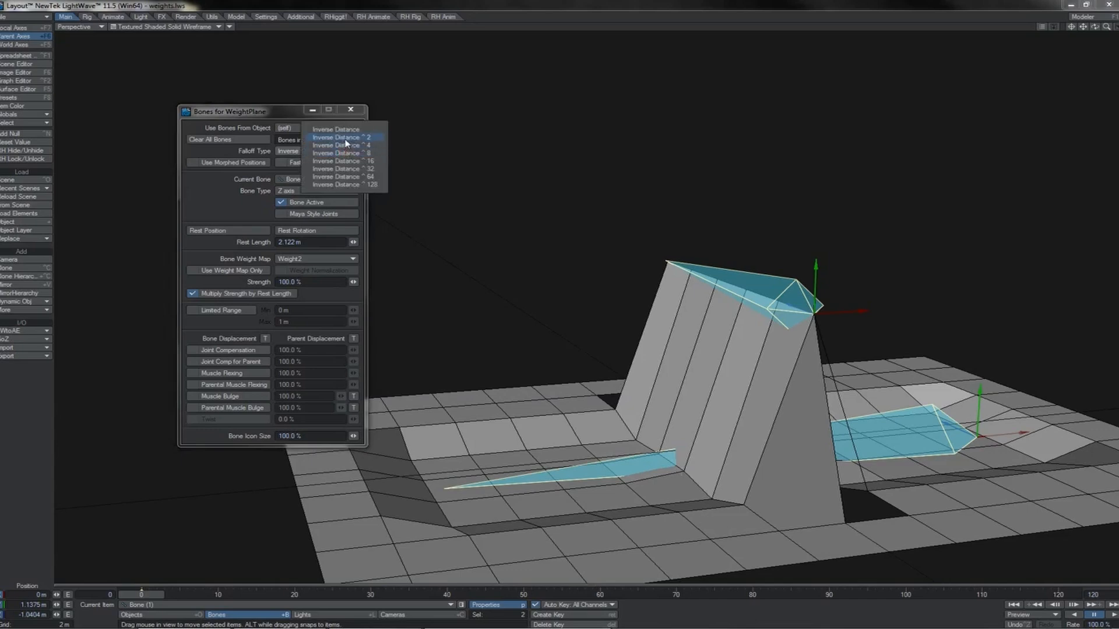
{"action": "left_click", "coordinate": [343, 137]}
{"action": "key", "text": "2"}
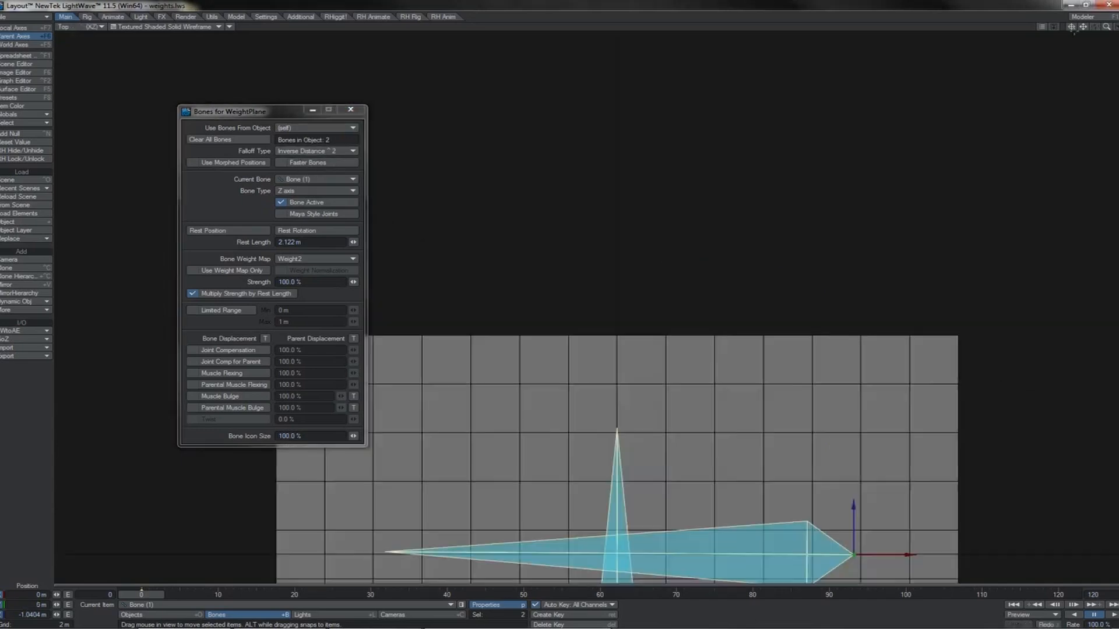
{"action": "left_click_drag", "start_coordinate": [1083, 26], "coordinate": [1106, 1]}
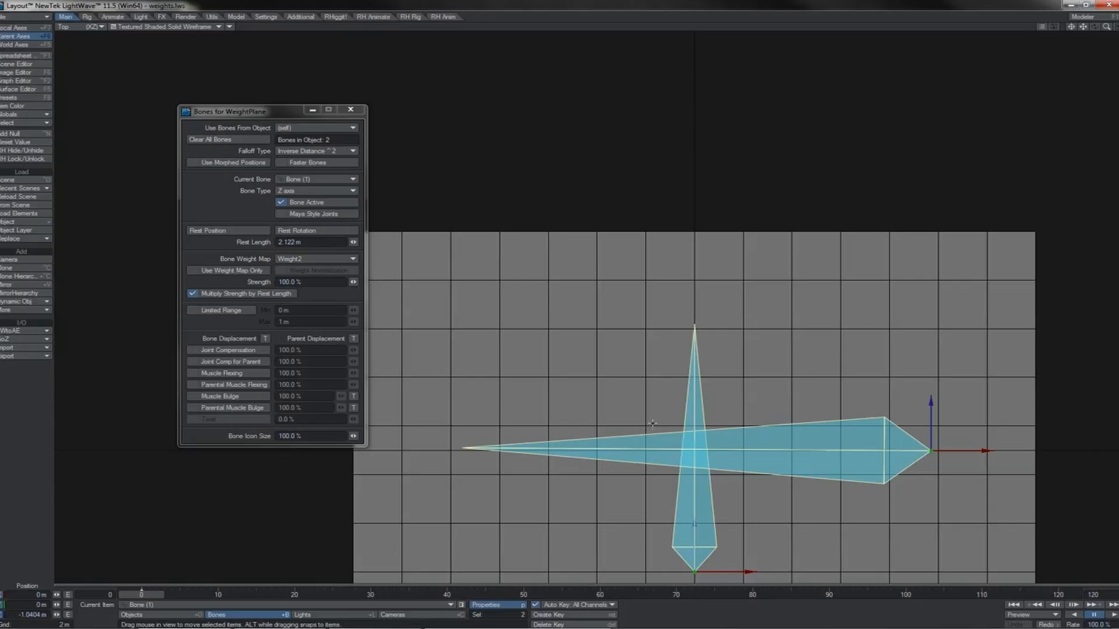
{"action": "key", "text": "4"}
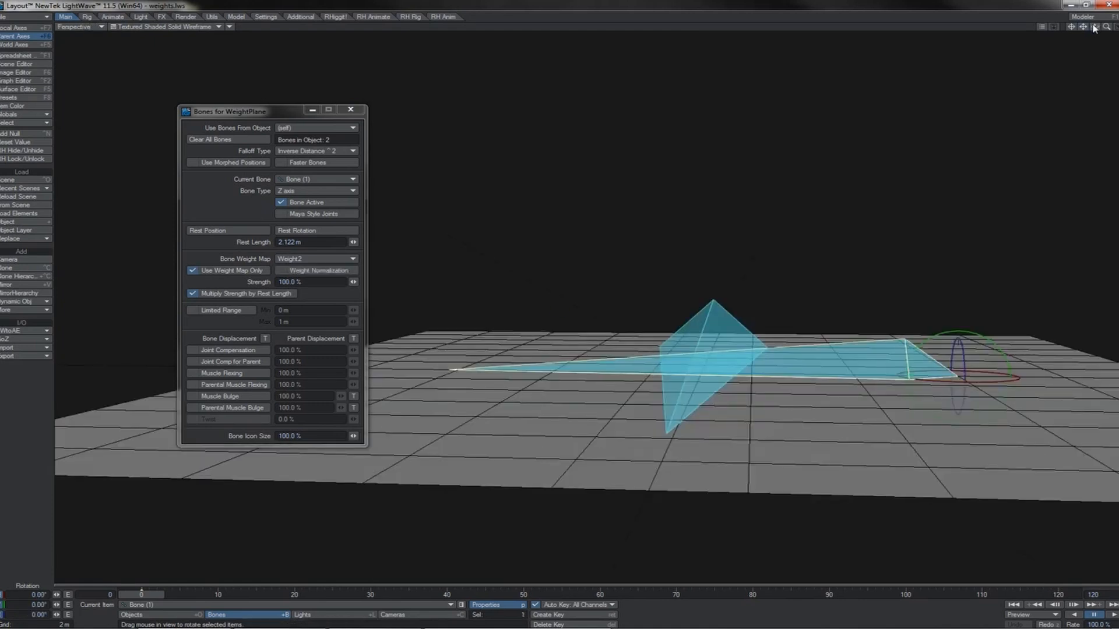
{"action": "left_click_drag", "start_coordinate": [1094, 28], "coordinate": [1094, 28]}
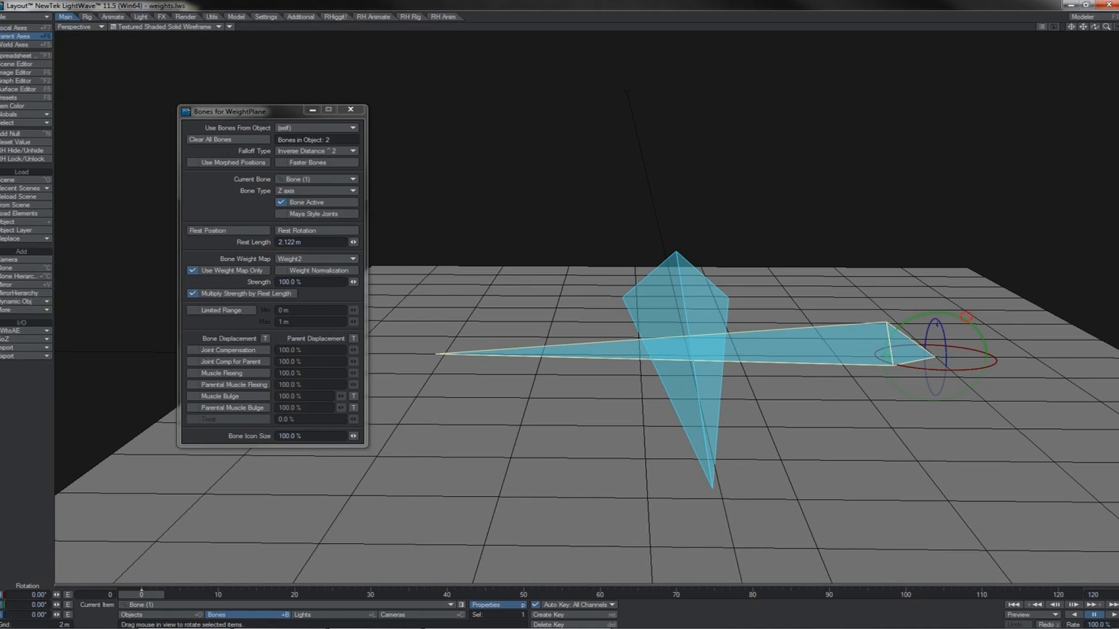
Swing the long bone's pitch between about -1° and -90° to test how the weighted plane deforms.
{"action": "left_click_drag", "start_coordinate": [967, 316], "coordinate": [985, 349]}
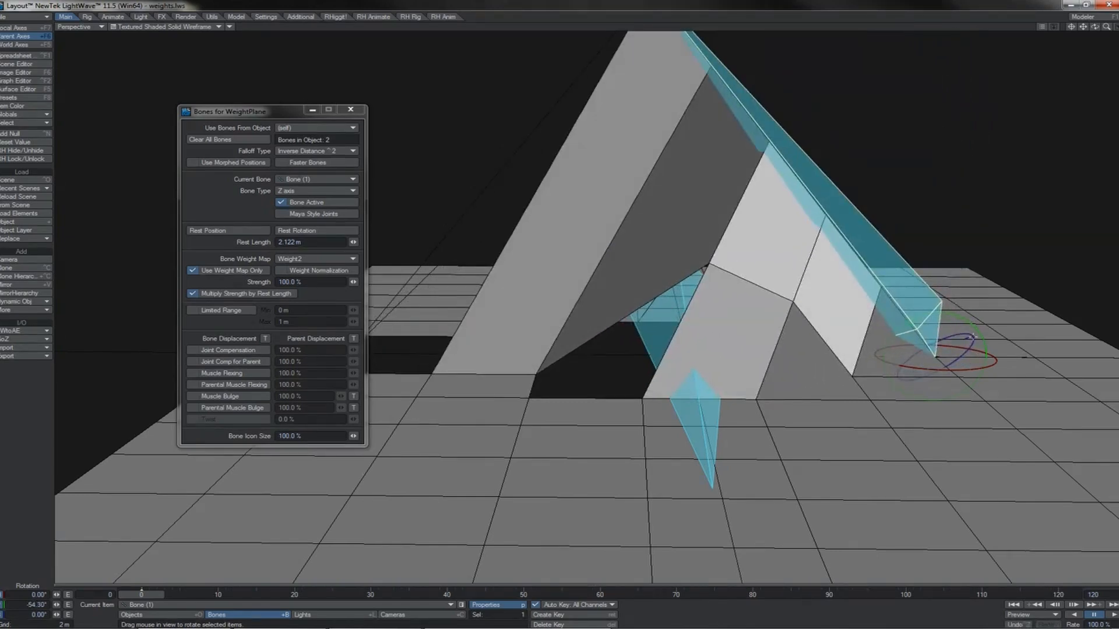
{"action": "left_click_drag", "start_coordinate": [967, 321], "coordinate": [967, 355]}
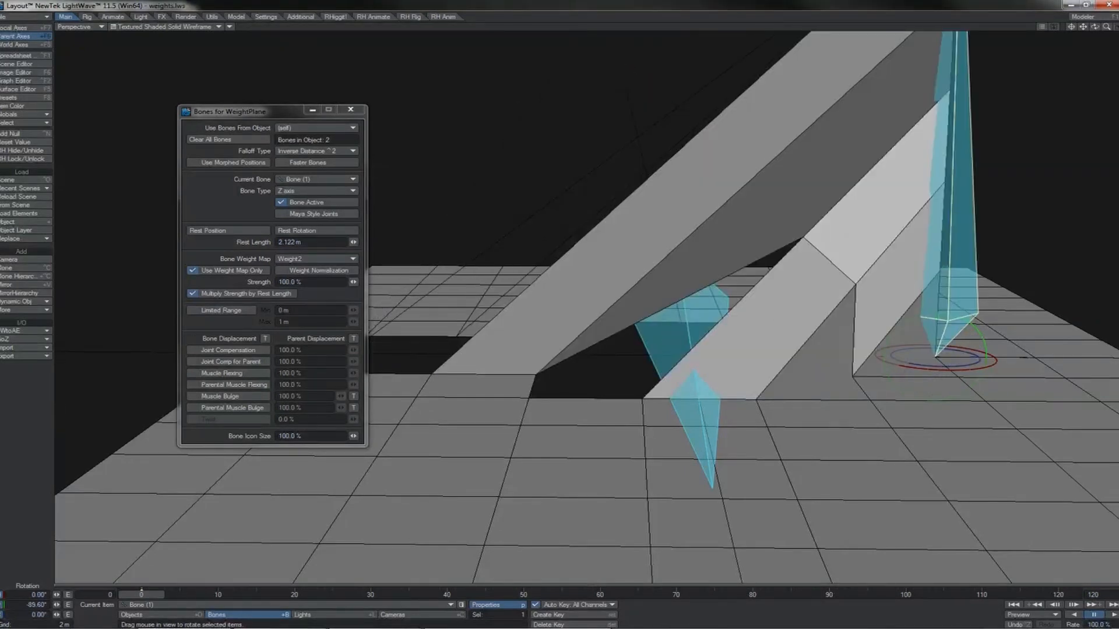
{"action": "left_click_drag", "start_coordinate": [968, 355], "coordinate": [968, 271]}
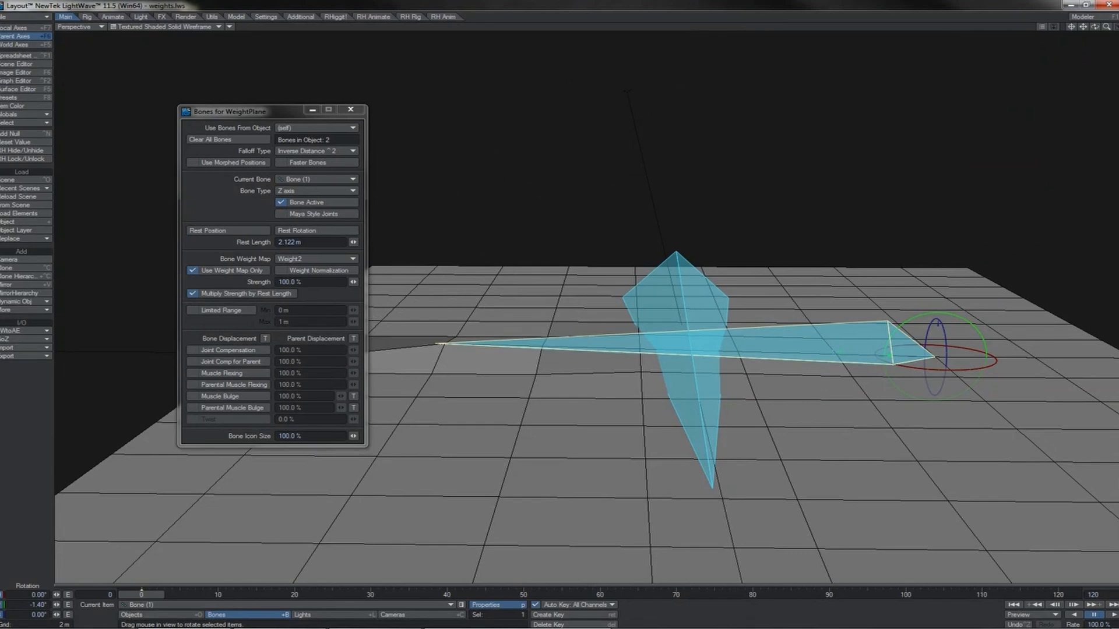
{"action": "left_click_drag", "start_coordinate": [967, 272], "coordinate": [968, 344]}
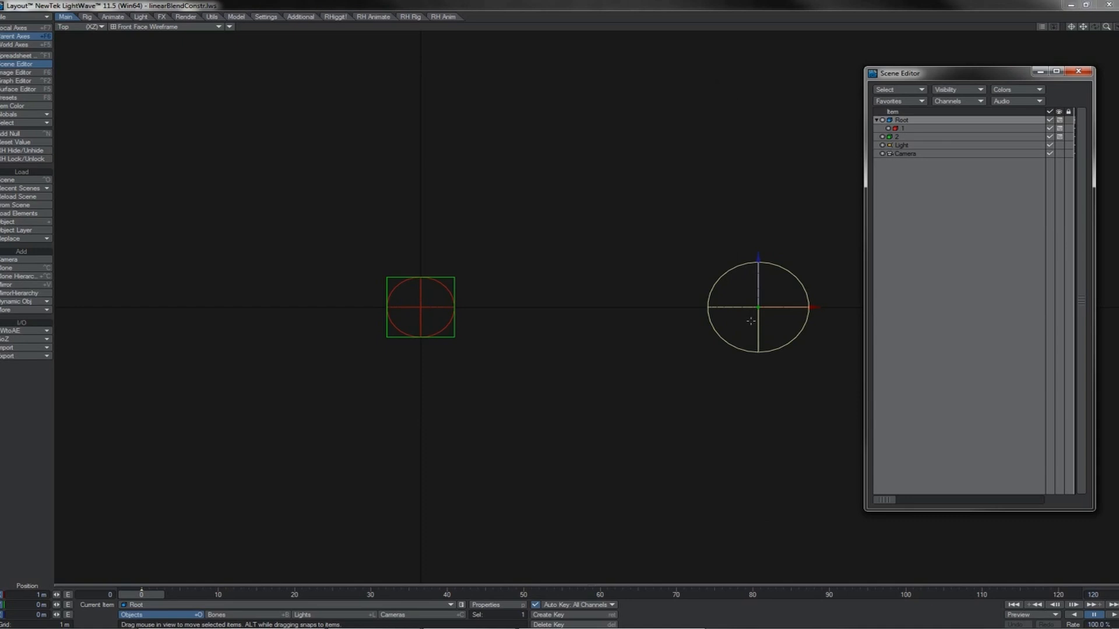
Open the motion options for null 2, show its position controller settings and move the window clear of the nulls.
{"action": "key", "text": "y"}
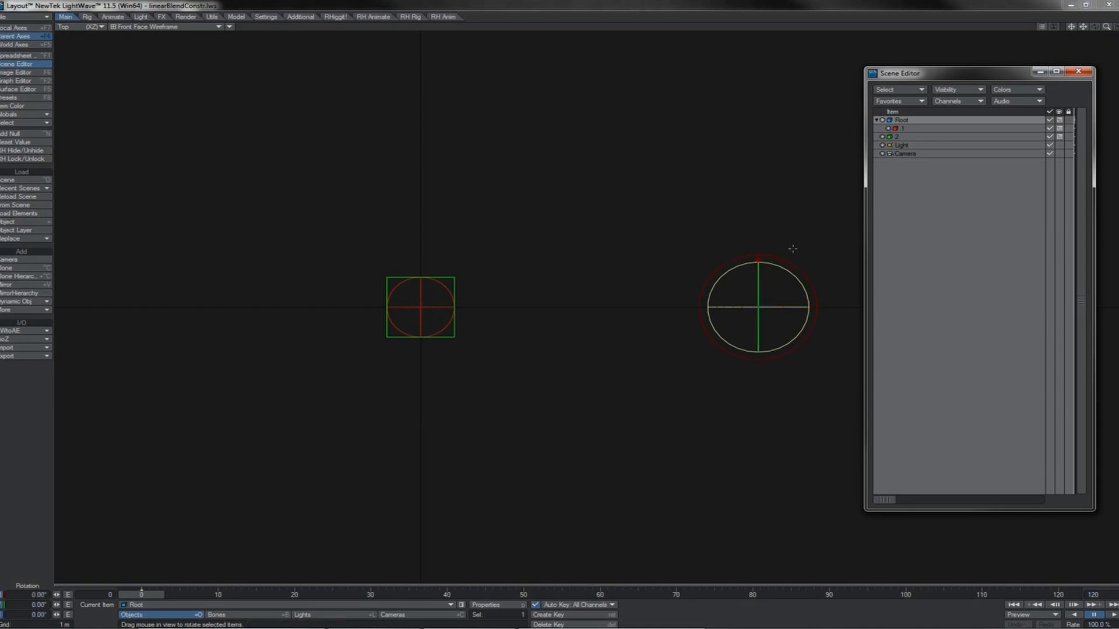
{"action": "left_click", "coordinate": [903, 127]}
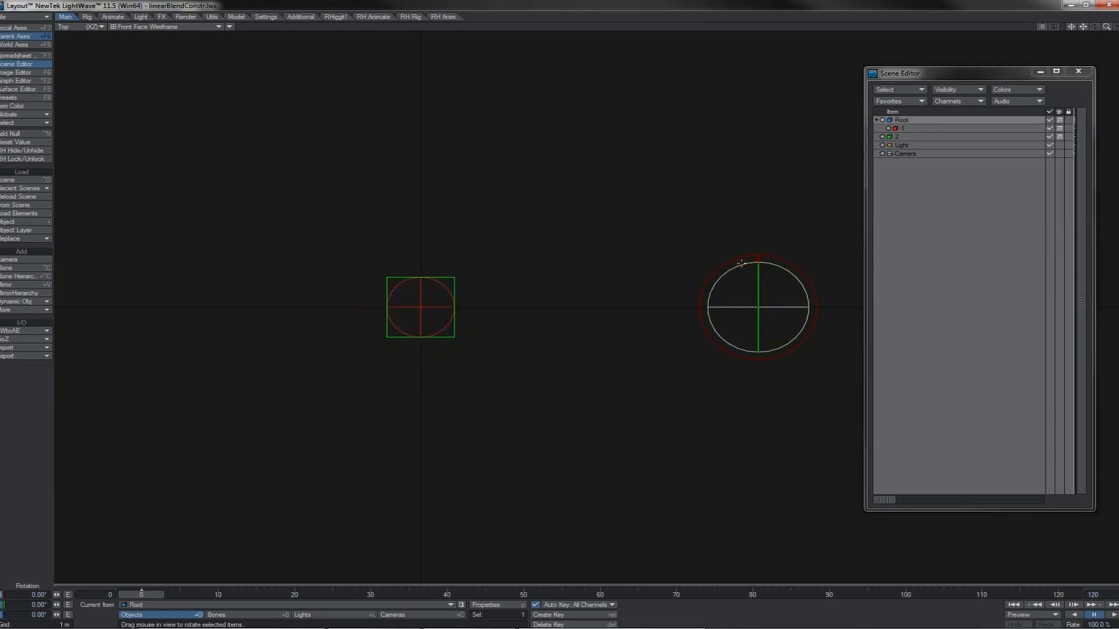
{"action": "left_click", "coordinate": [454, 321]}
{"action": "key", "text": "m"}
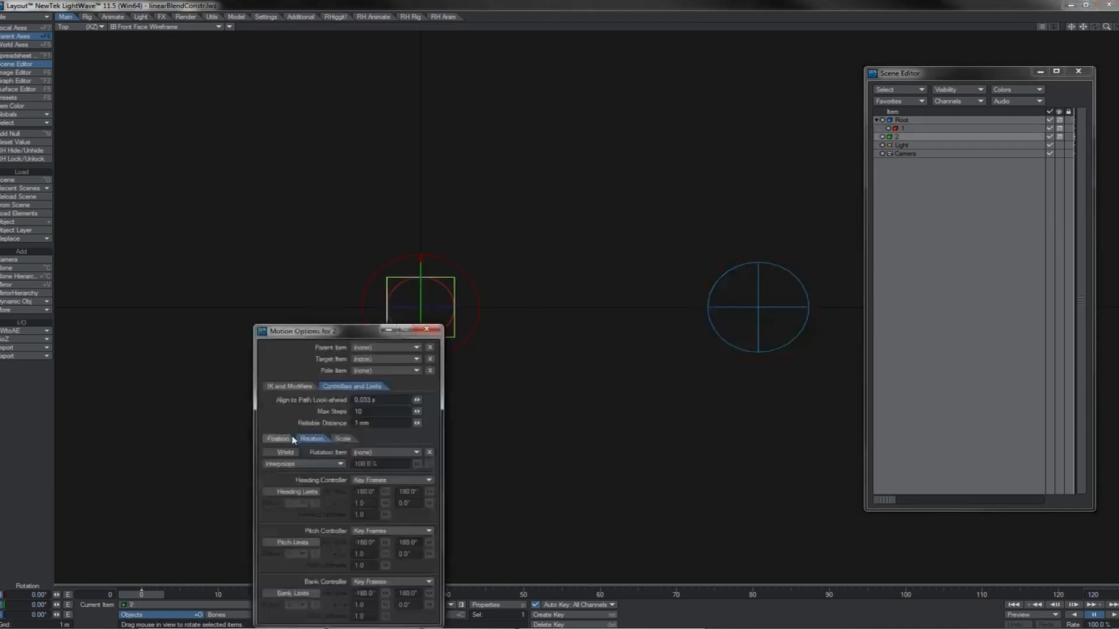
{"action": "left_click", "coordinate": [292, 439]}
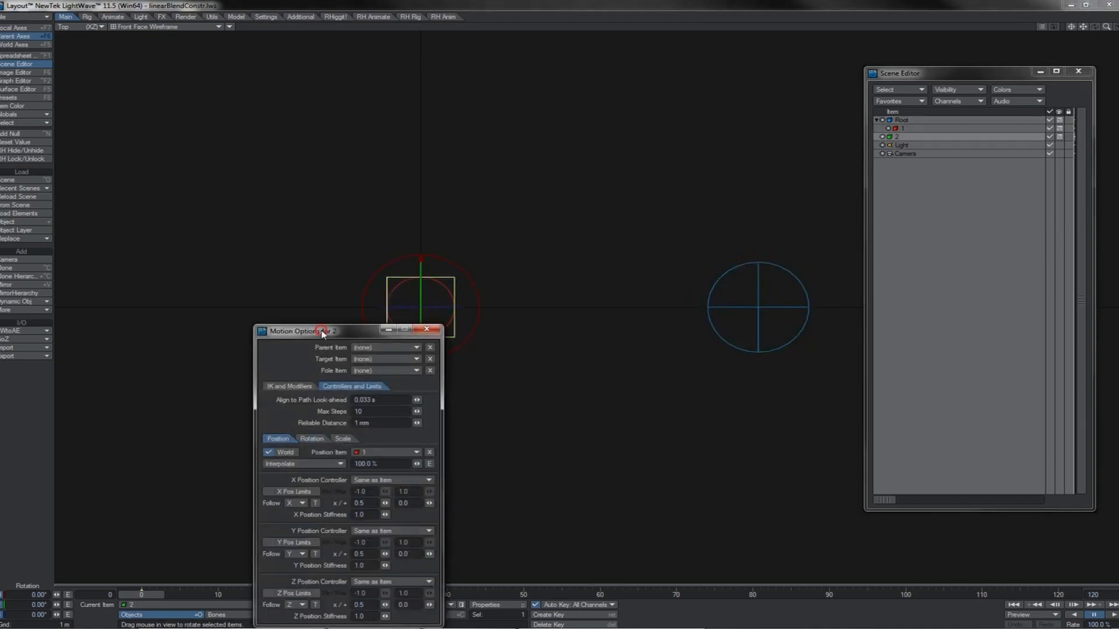
{"action": "left_click_drag", "start_coordinate": [323, 330], "coordinate": [197, 173]}
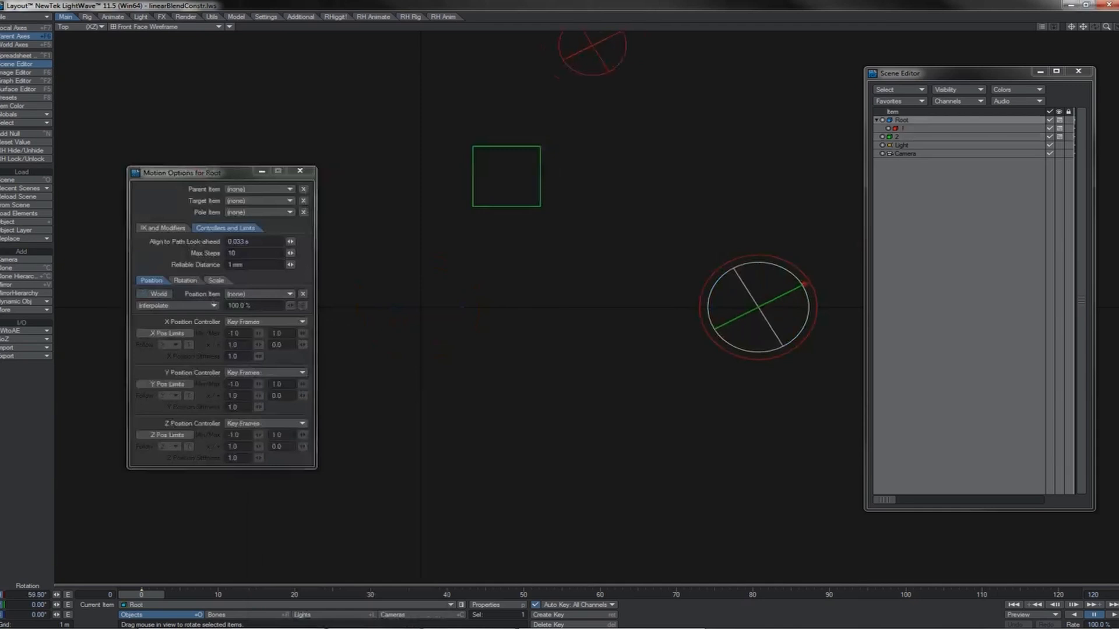
Rotate the Root null's heading to about 42.5° and keep swinging it to test null 2's position blend.
{"action": "left_click_drag", "start_coordinate": [805, 284], "coordinate": [794, 271]}
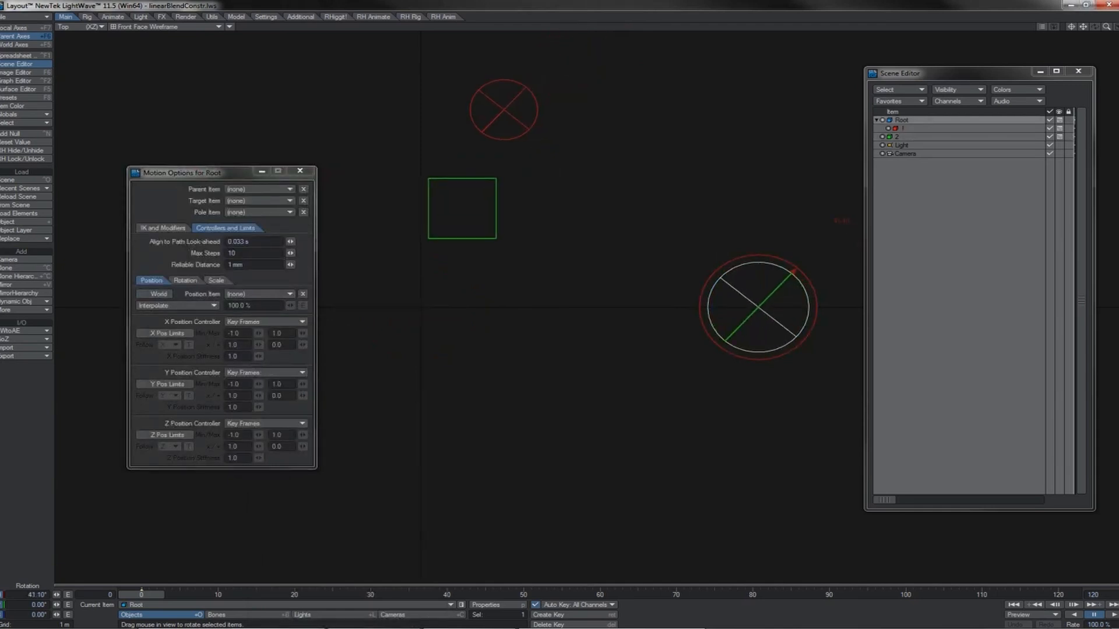
{"action": "left_click_drag", "start_coordinate": [794, 272], "coordinate": [792, 269]}
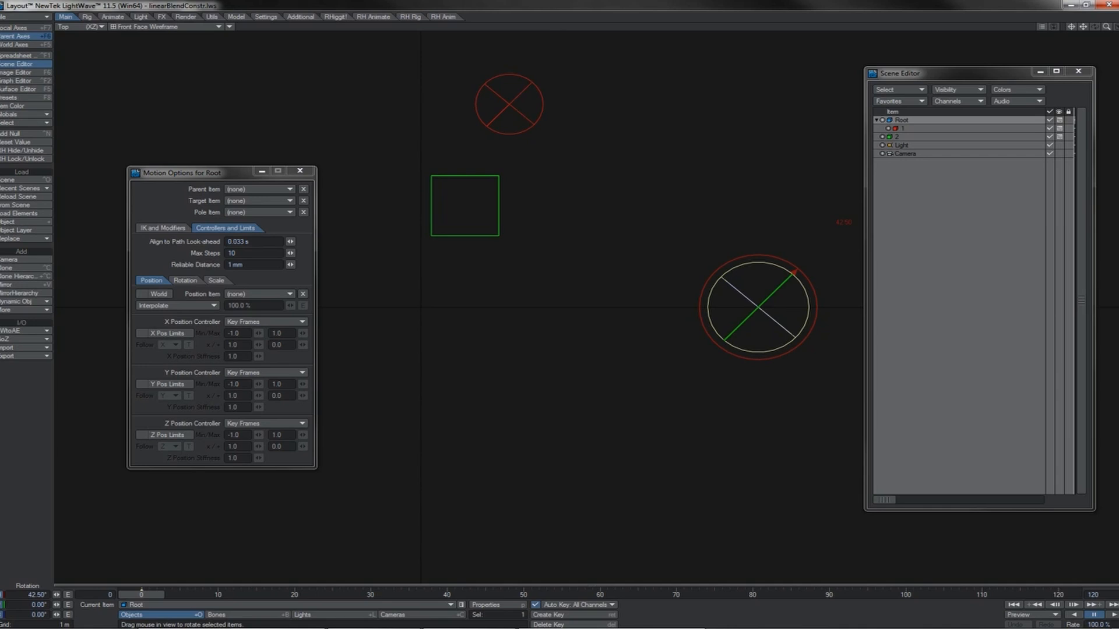
{"action": "left_click_drag", "start_coordinate": [794, 272], "coordinate": [812, 307]}
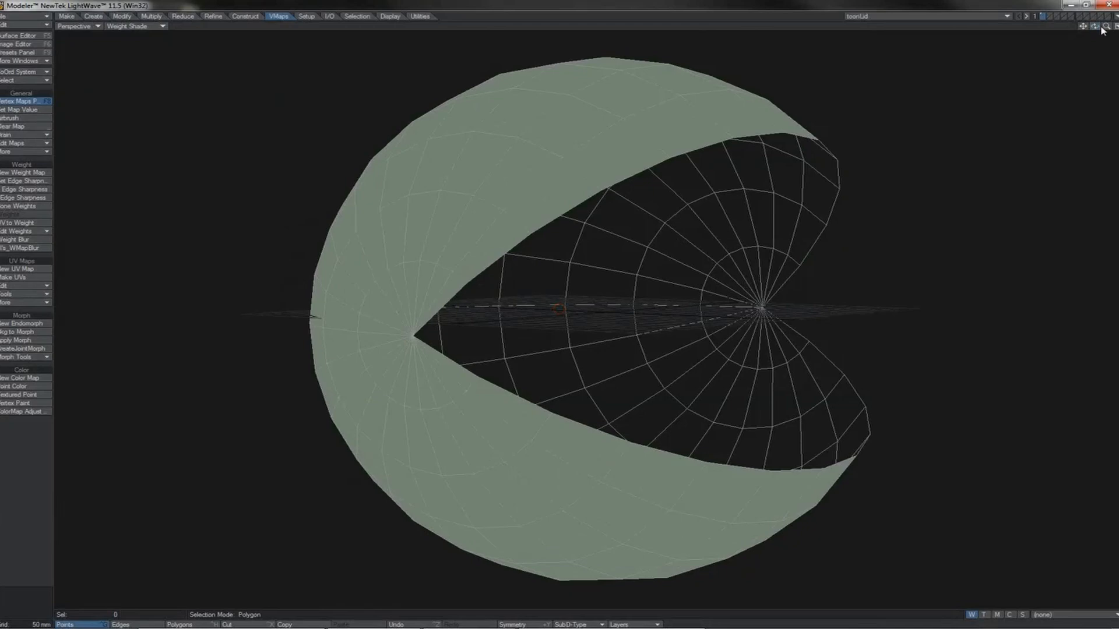
Examine the toonLid model's weight map from the side in Modeler, and switch to the Layout scene containing toonLid.
{"action": "mouse_move", "coordinate": [1101, 27]}
{"action": "left_mouse_down"}
{"action": "mouse_move", "coordinate": [1072, 41]}
{"action": "mouse_move", "coordinate": [1102, 30]}
{"action": "left_mouse_up"}
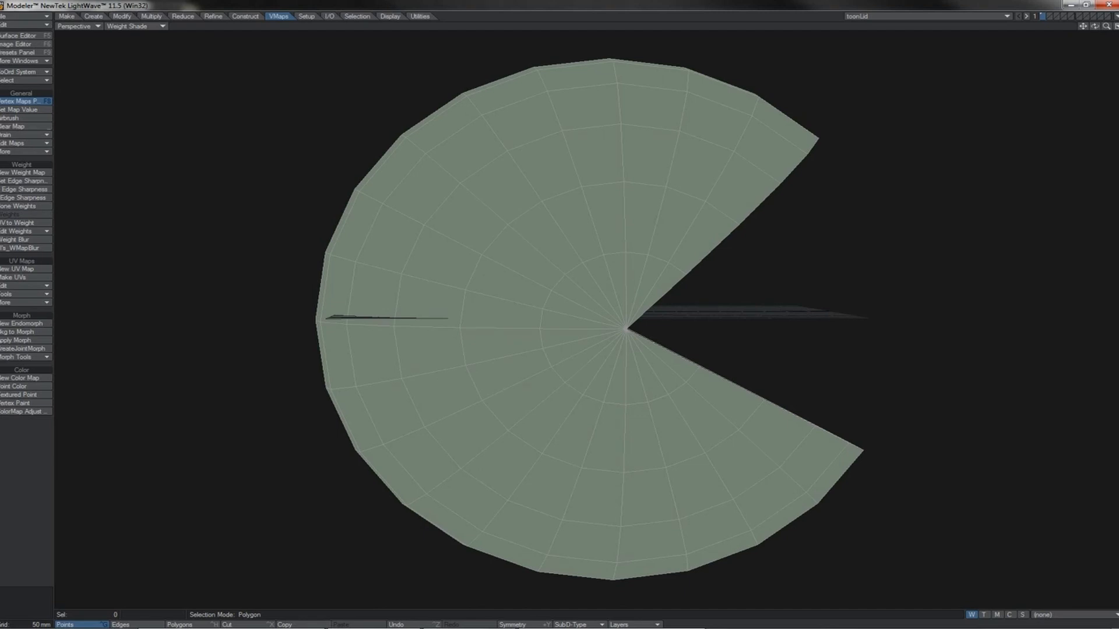
{"action": "mouse_move", "coordinate": [188, 625]}
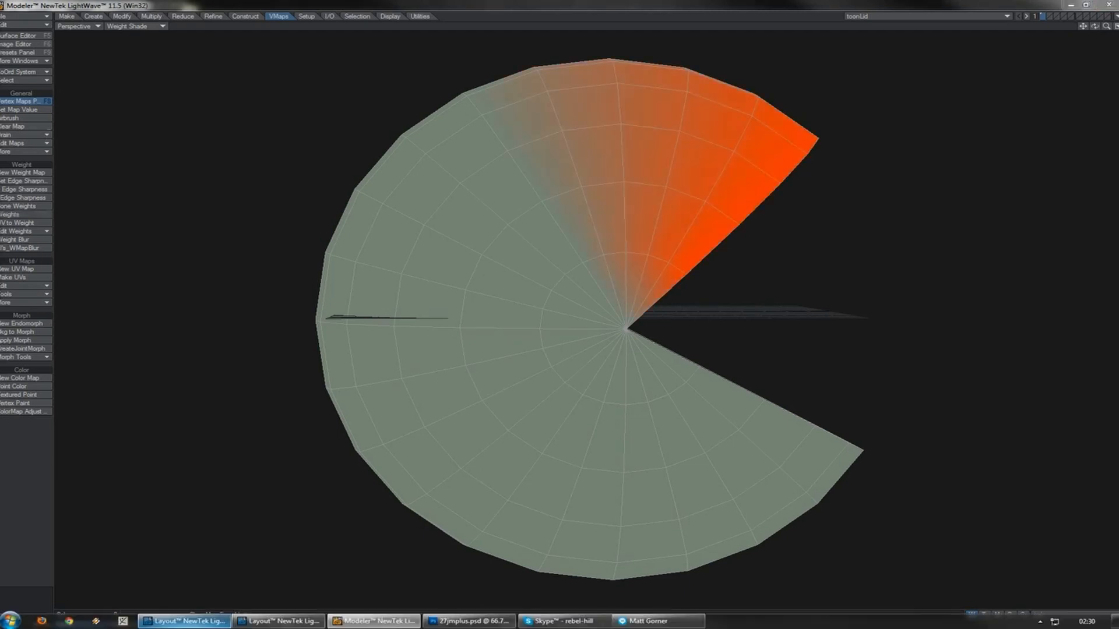
{"action": "left_click", "coordinate": [279, 621]}
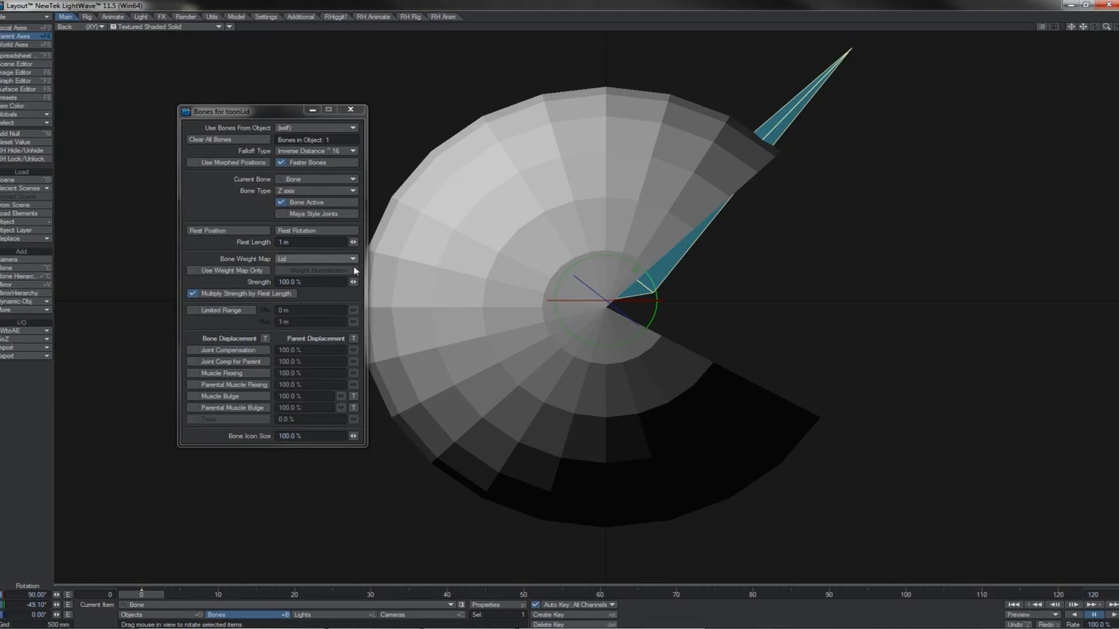
Swing the lid bone's pitch to about -6°, undo it, and retest to about 29.5° with Use Weight Map Only enabled.
{"action": "left_click_drag", "start_coordinate": [617, 258], "coordinate": [701, 224]}
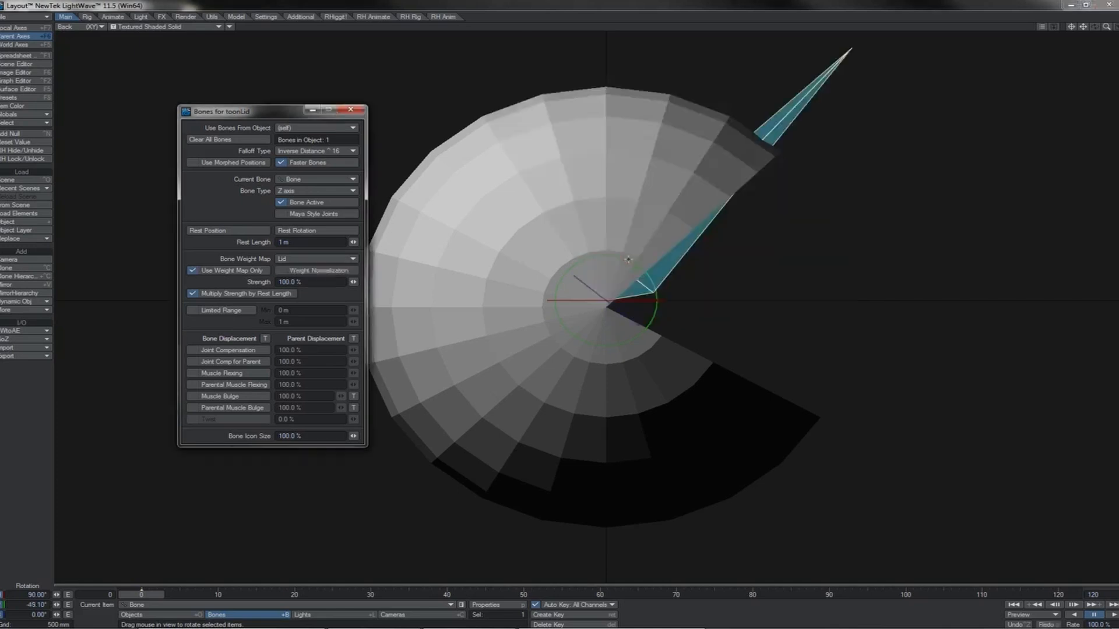
{"action": "left_click_drag", "start_coordinate": [628, 259], "coordinate": [732, 291]}
{"action": "key", "text": "ctrl+z"}
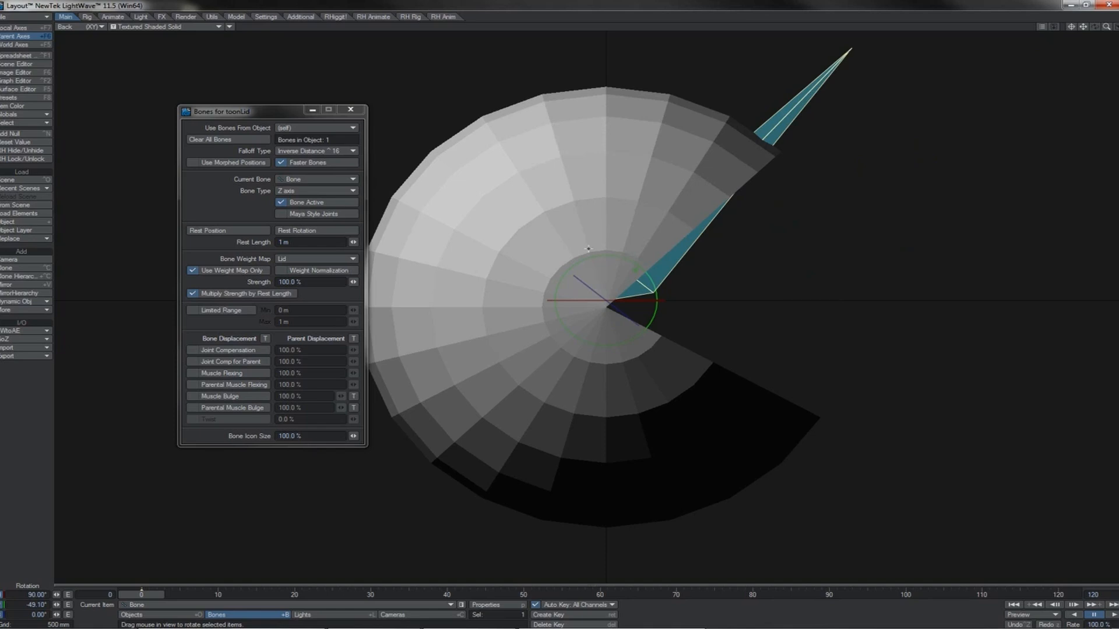
{"action": "left_click_drag", "start_coordinate": [605, 255], "coordinate": [708, 358]}
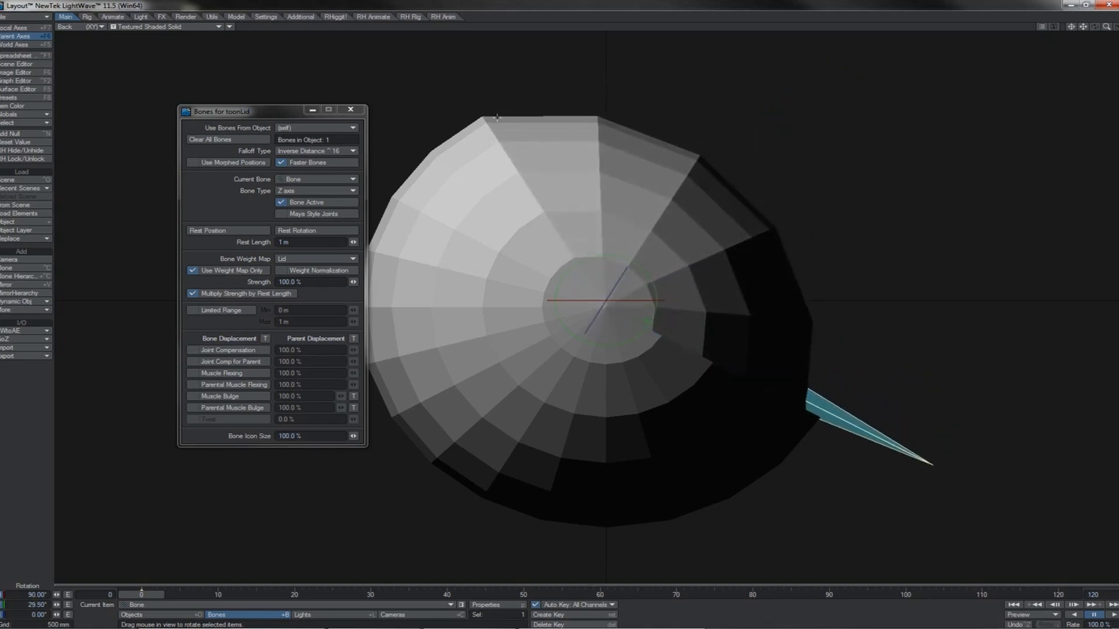
Add a second, upright bone using the Lid weight map to toonLid, and select the original lid bone.
{"action": "key", "text": "="}
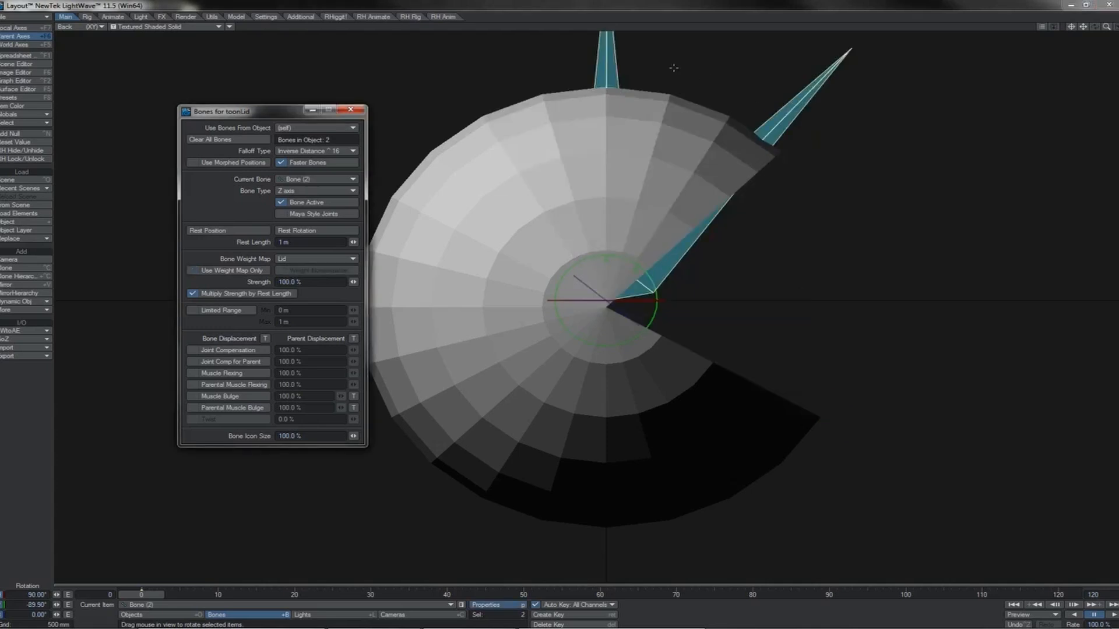
{"action": "left_click", "coordinate": [607, 61]}
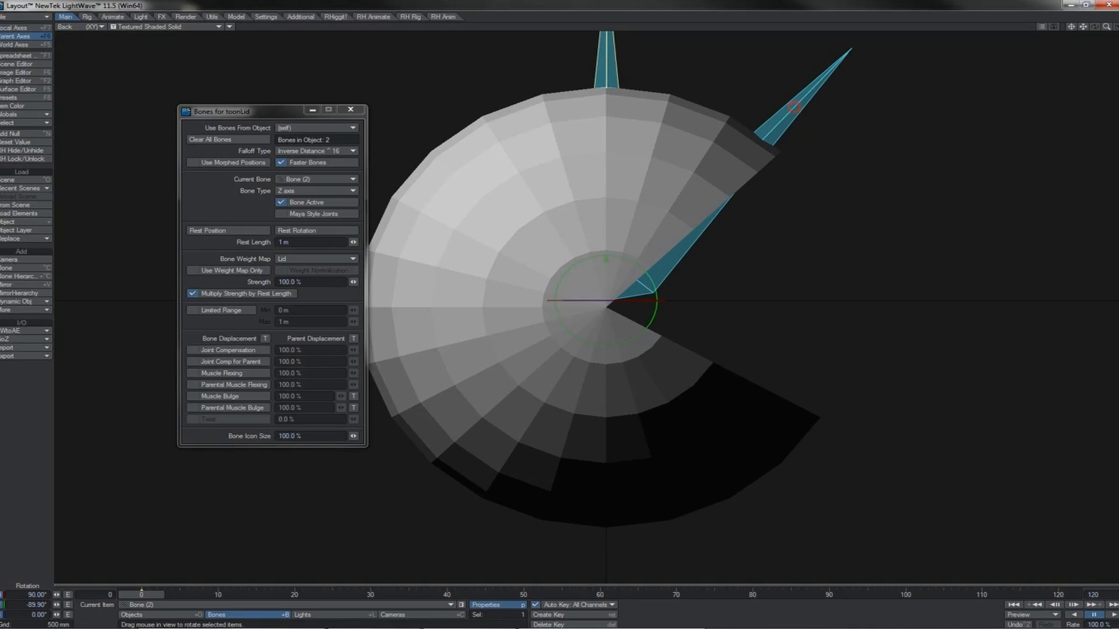
{"action": "left_click", "coordinate": [720, 202]}
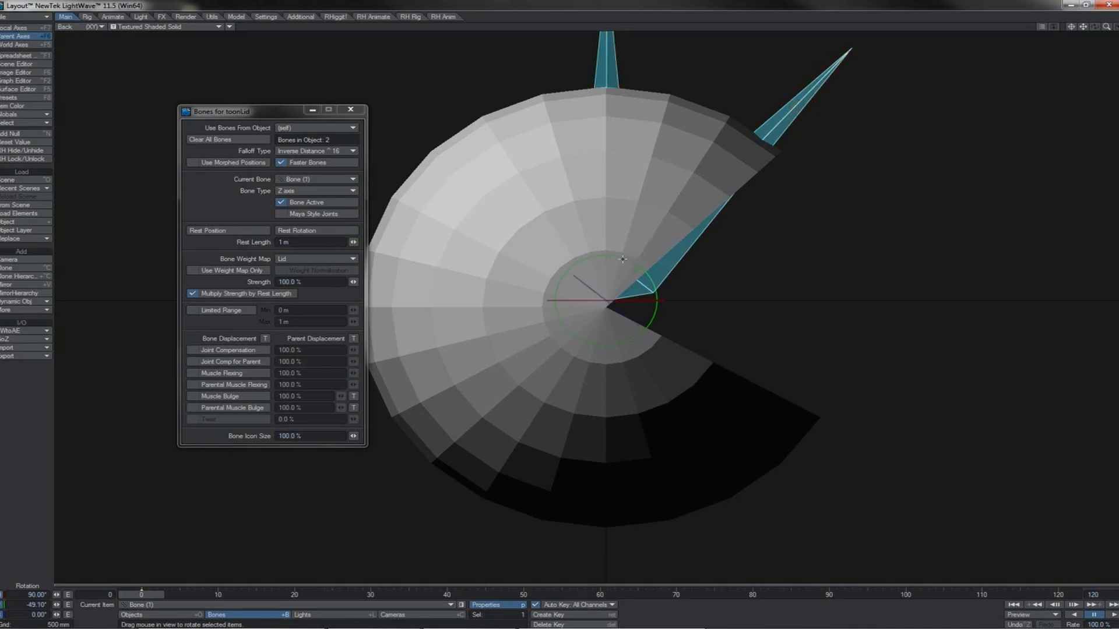
Swing the lid bone's pitch to about 28.4° against the upright bone, undo the rotation, and toggle Use Weight Map Only.
{"action": "left_click_drag", "start_coordinate": [624, 259], "coordinate": [623, 204]}
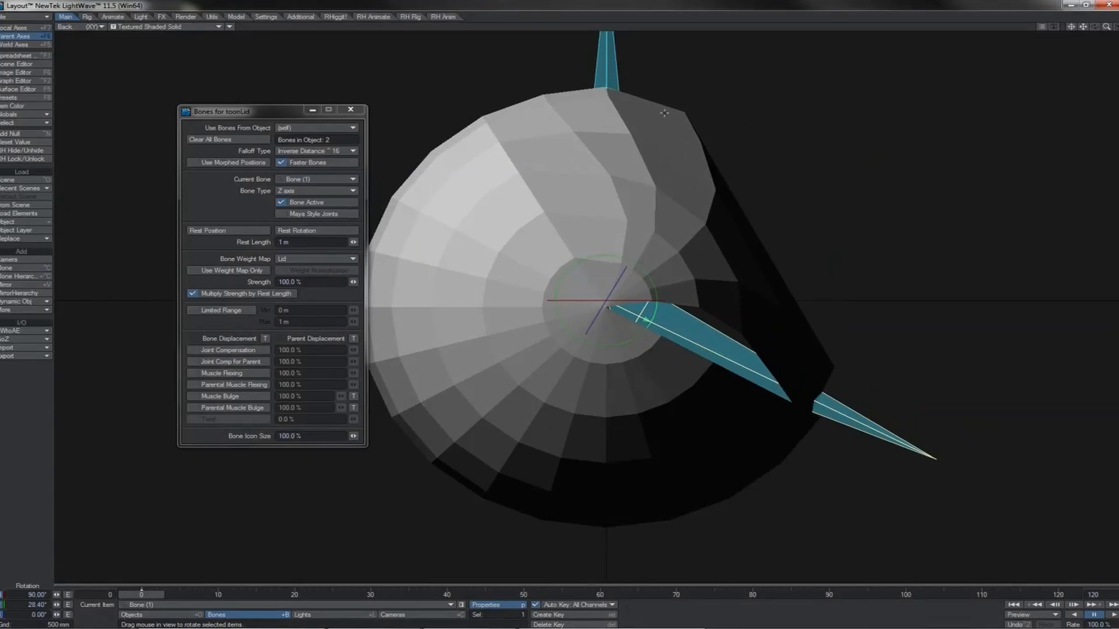
{"action": "key", "text": "ctrl+z"}
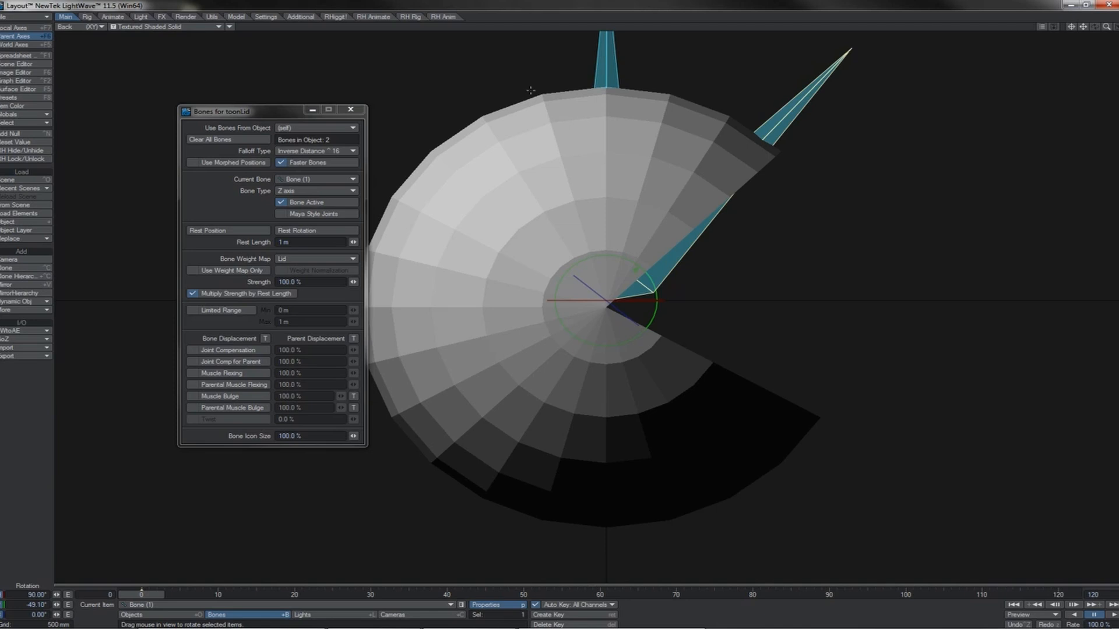
{"action": "left_click", "coordinate": [198, 272]}
{"action": "left_click", "coordinate": [198, 272]}
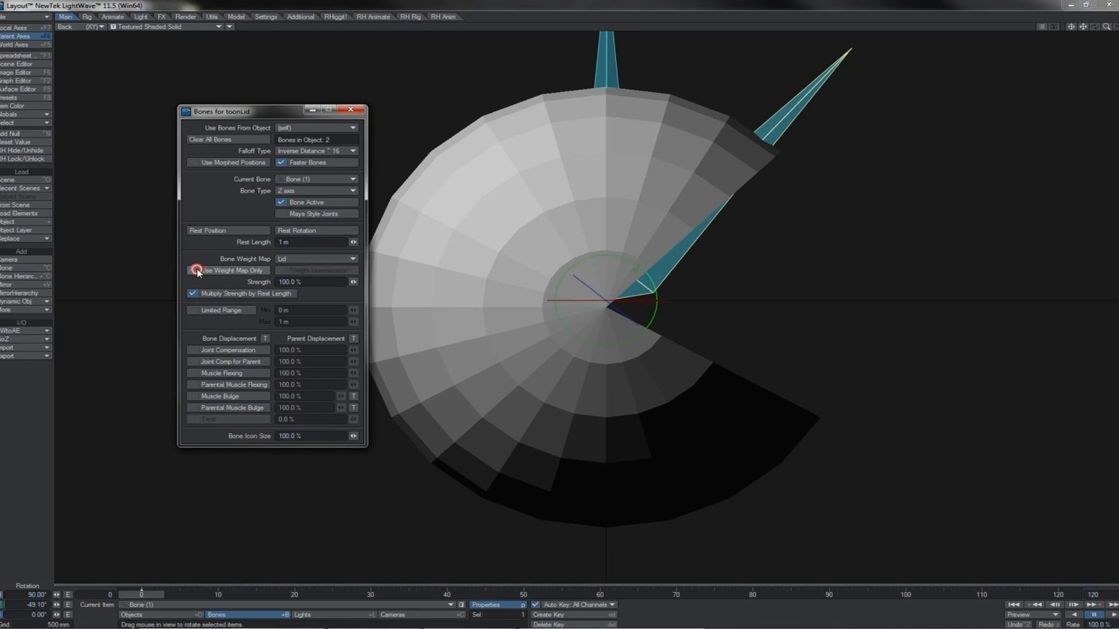